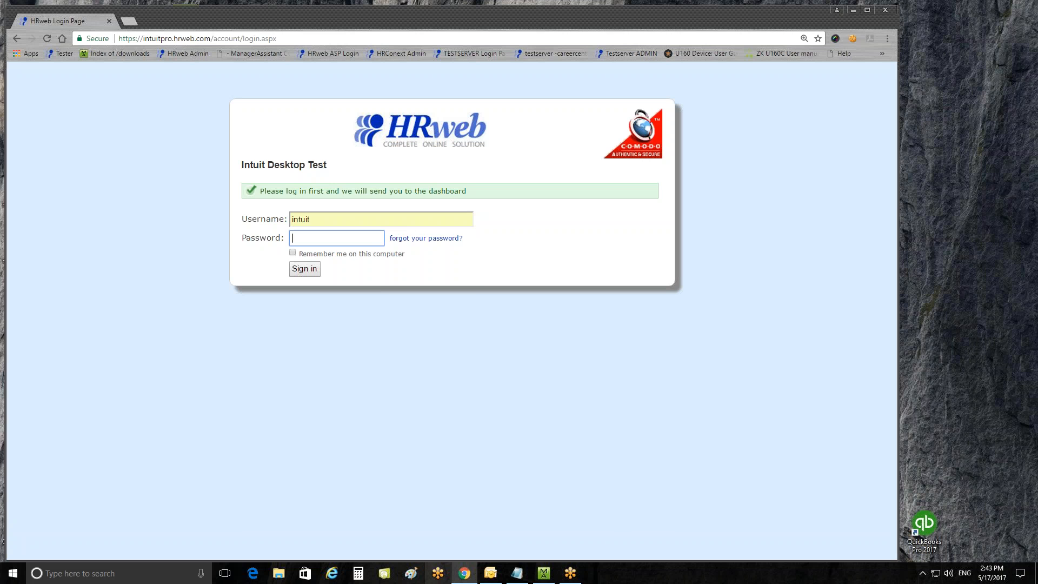
Paste the account password into the HRweb login form and sign in.
right_click(348, 238)
left_click(376, 300)
left_click(309, 273)
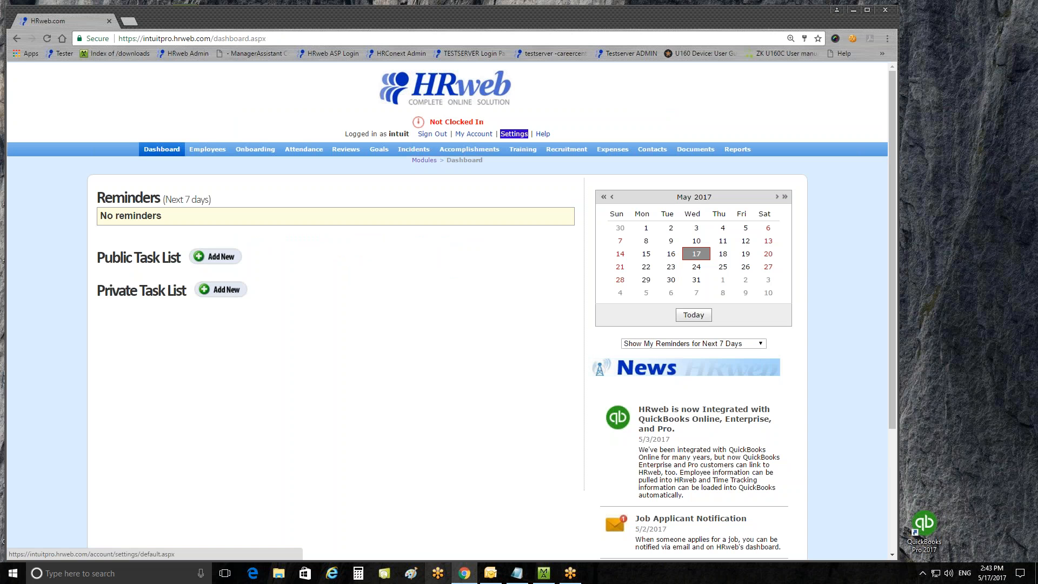
Open External Data Synchronization from the account settings.
left_click(514, 133)
scroll(384, 297, "down", 8)
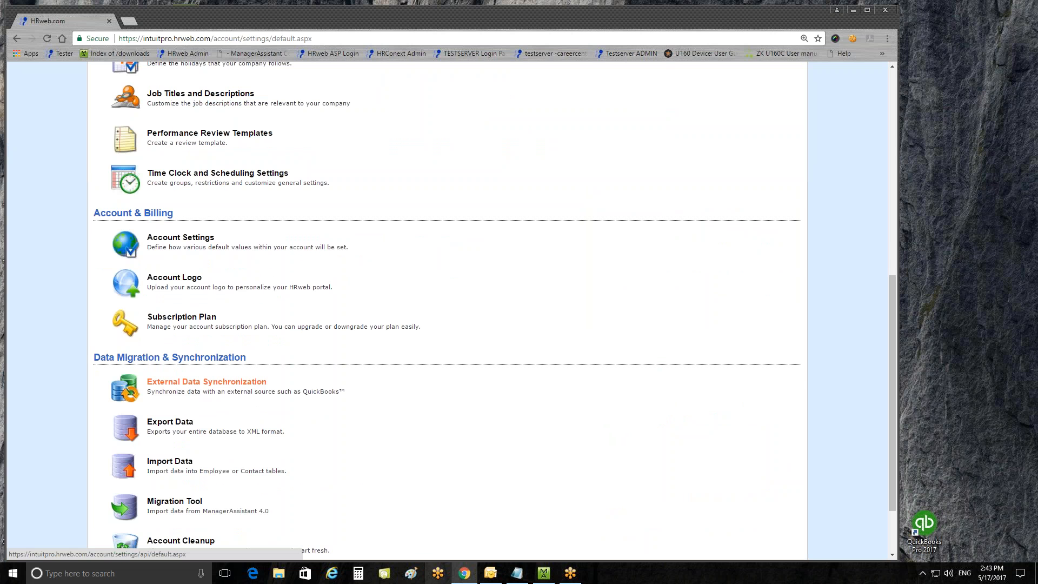
left_click(216, 382)
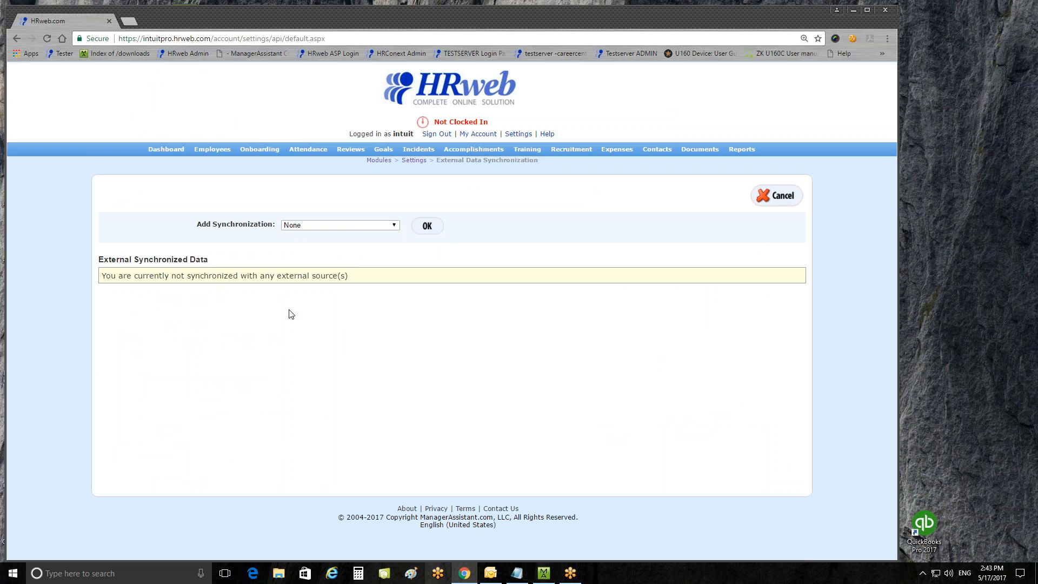
Add a QuickBooks Desktop synchronization.
left_click(355, 226)
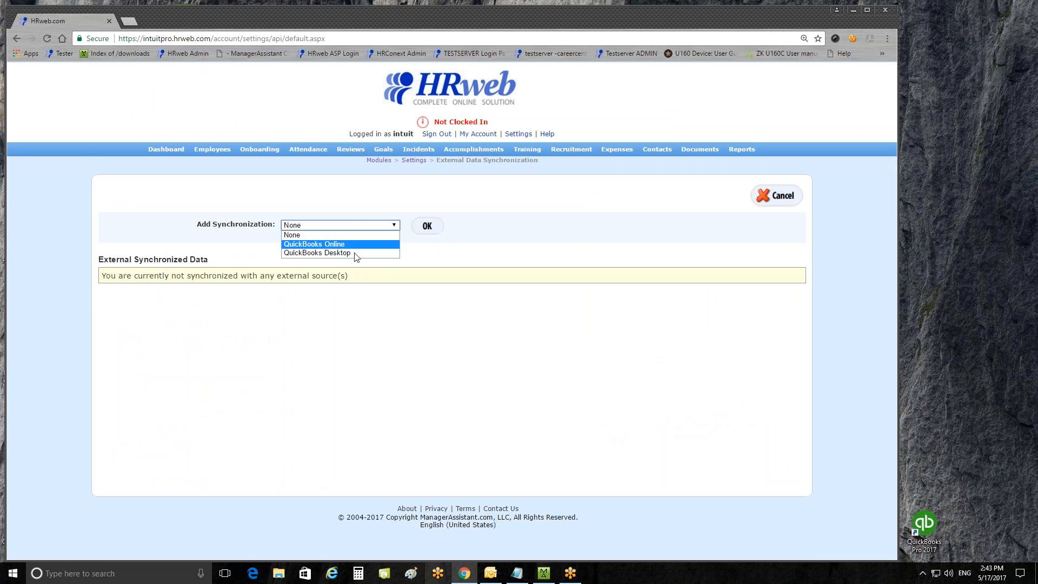
left_click(323, 253)
left_click(427, 226)
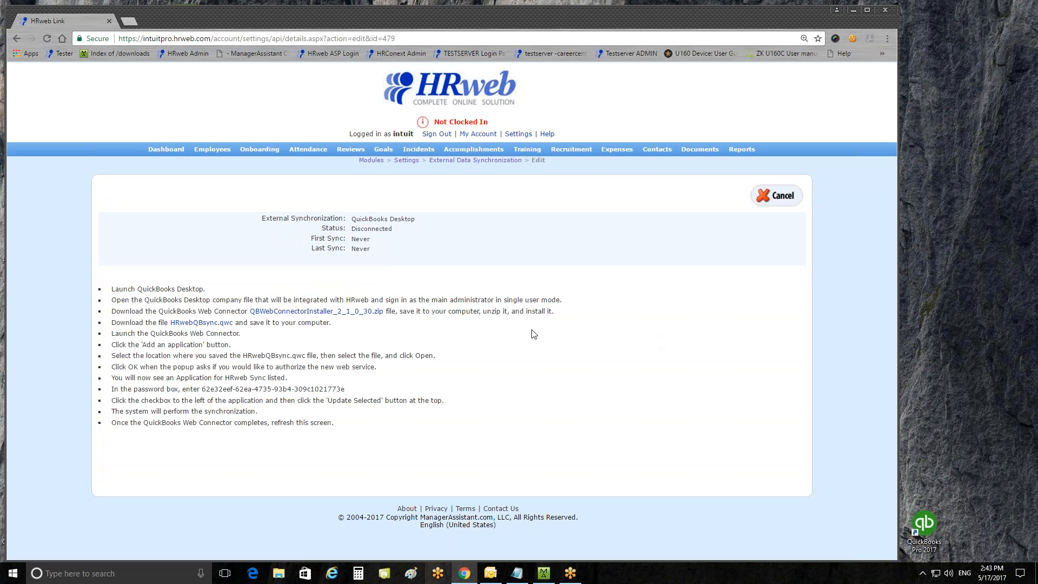
Launch QuickBooks Desktop Pro 2017 and log in with the admin password for Joe's Electronics.
double_click(925, 524)
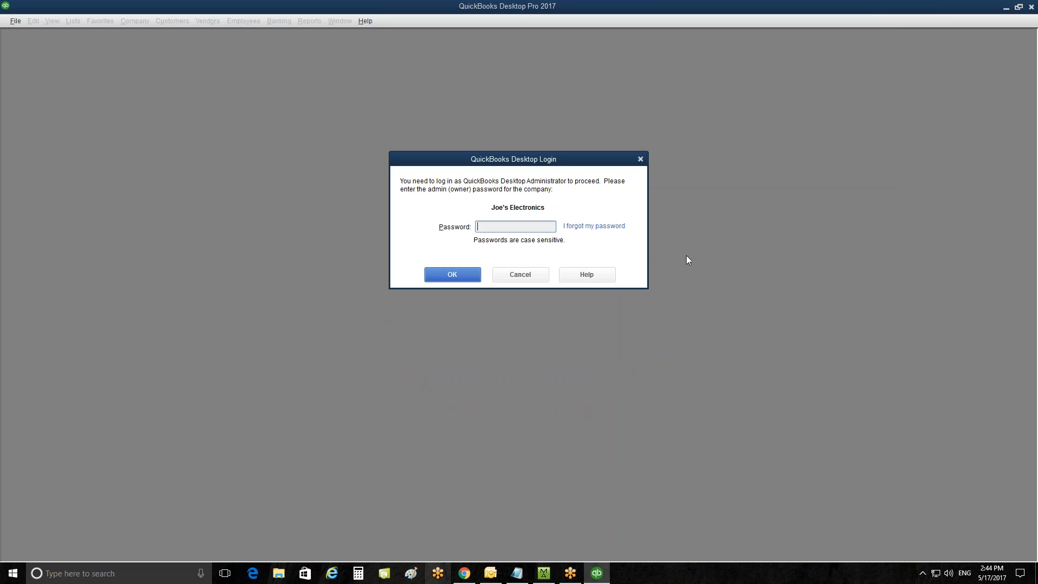
type("••")
left_click(459, 281)
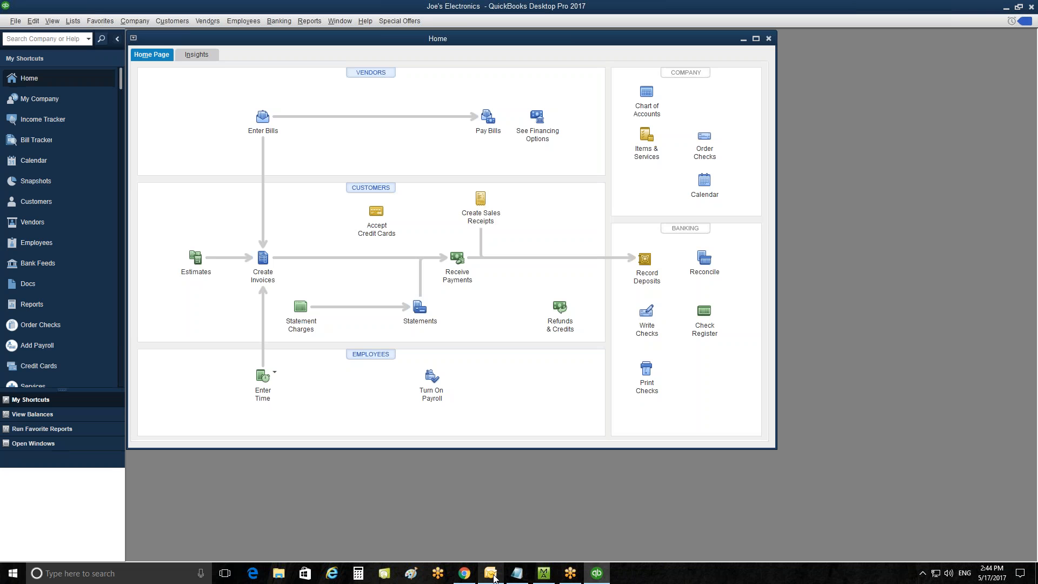
Switch back to the browser and download the HRwebQBsync.qwc file.
left_click(465, 574)
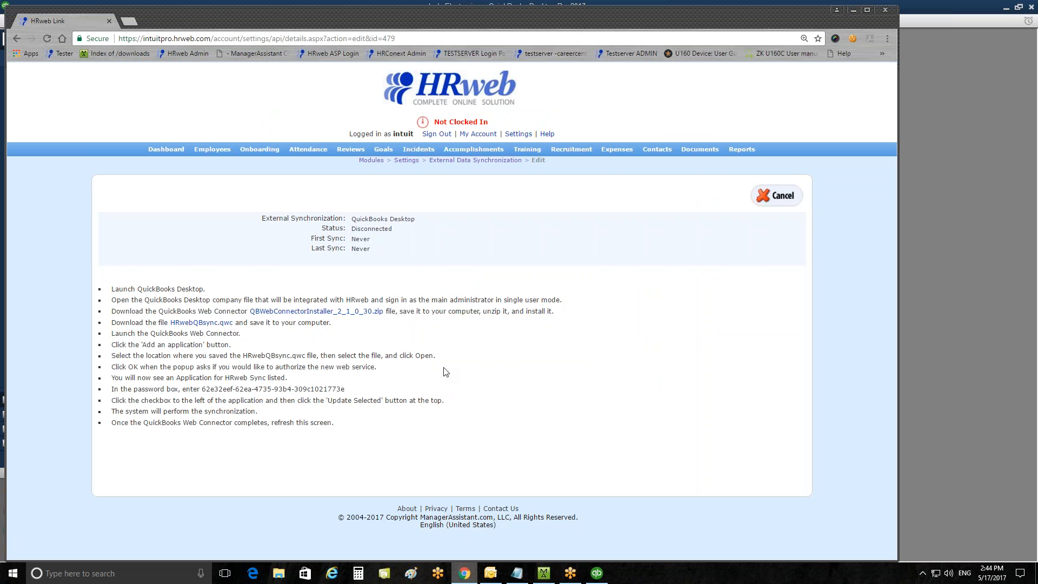
double_click(330, 311)
double_click(173, 323)
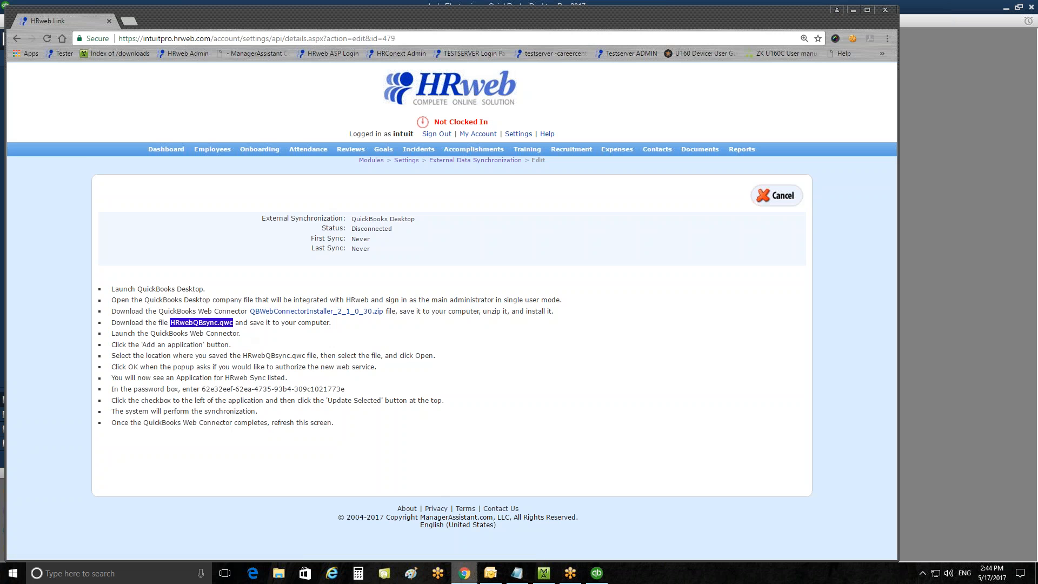
left_click(211, 324)
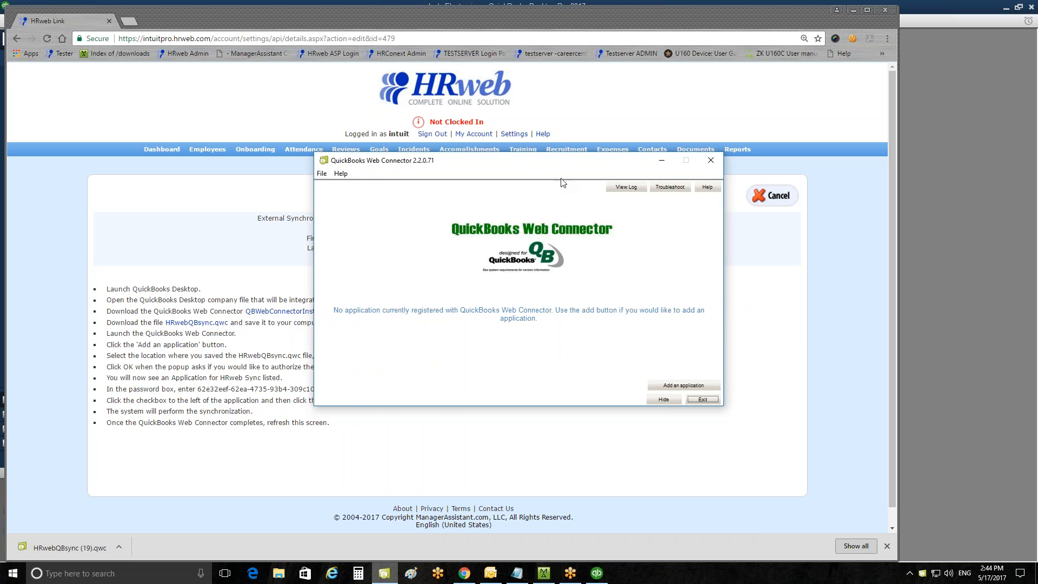
Add the HRwebQBsync.qwc file from Downloads as a Web Connector application and authorize the new web service.
left_click_drag(545, 166, 698, 80)
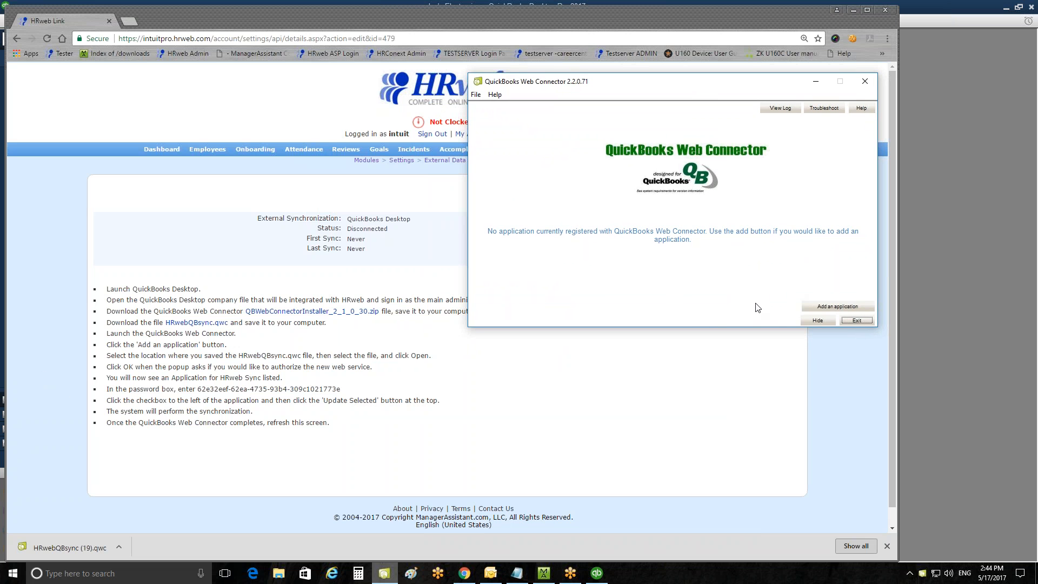
left_click(825, 306)
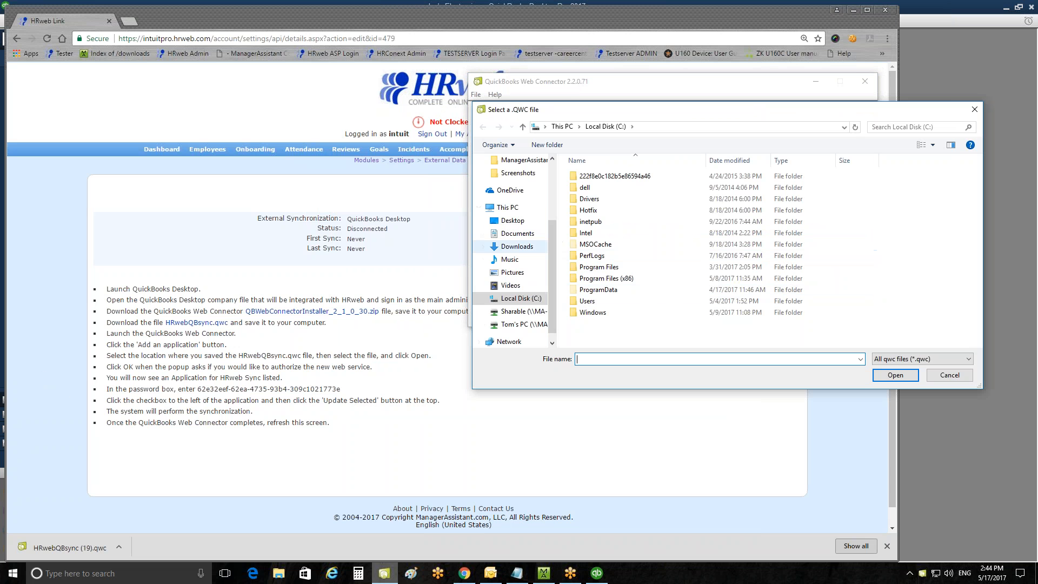
left_click(517, 247)
double_click(611, 212)
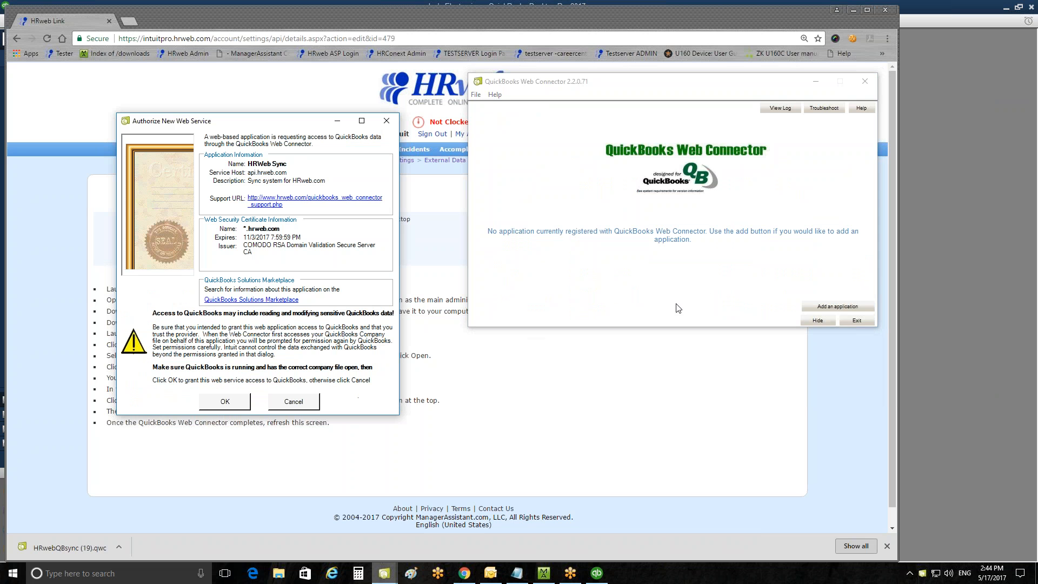
left_click(222, 402)
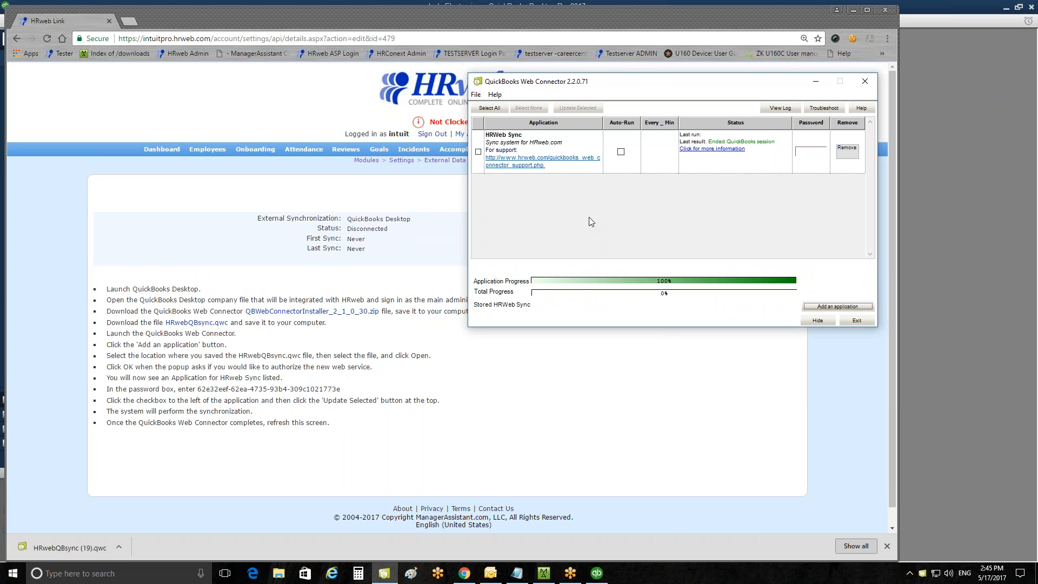
Tick the HRWeb Sync application and move the Web Connector window down.
left_click(479, 152)
left_click_drag(666, 87, 659, 122)
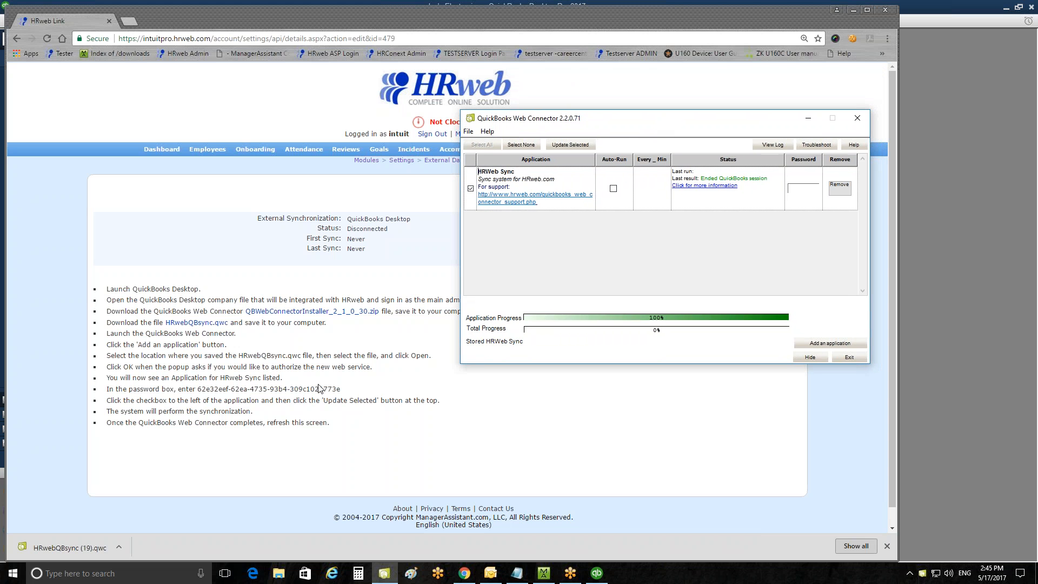
Copy the password key listed in the synchronization instructions.
left_click(348, 394)
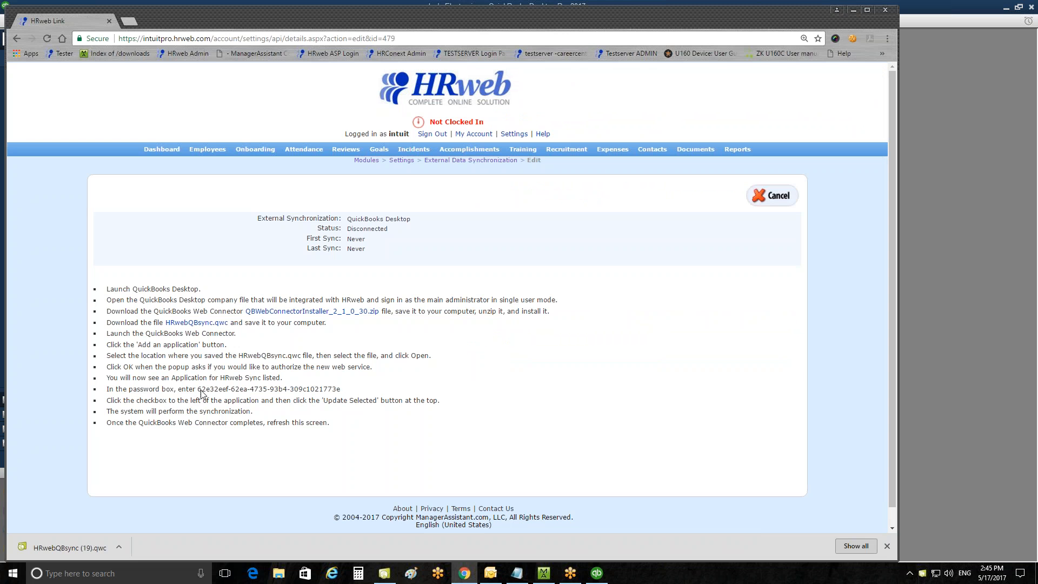
left_click_drag(197, 390, 341, 392)
right_click(341, 393)
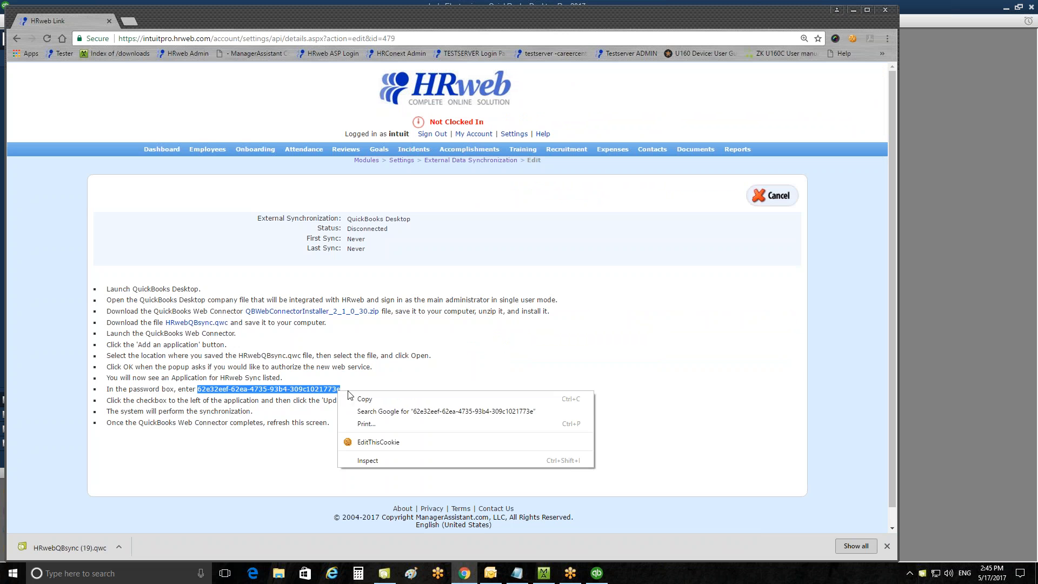
left_click(358, 400)
Paste the key into the HRWeb Sync password field in Web Connector and save the password.
left_click(601, 575)
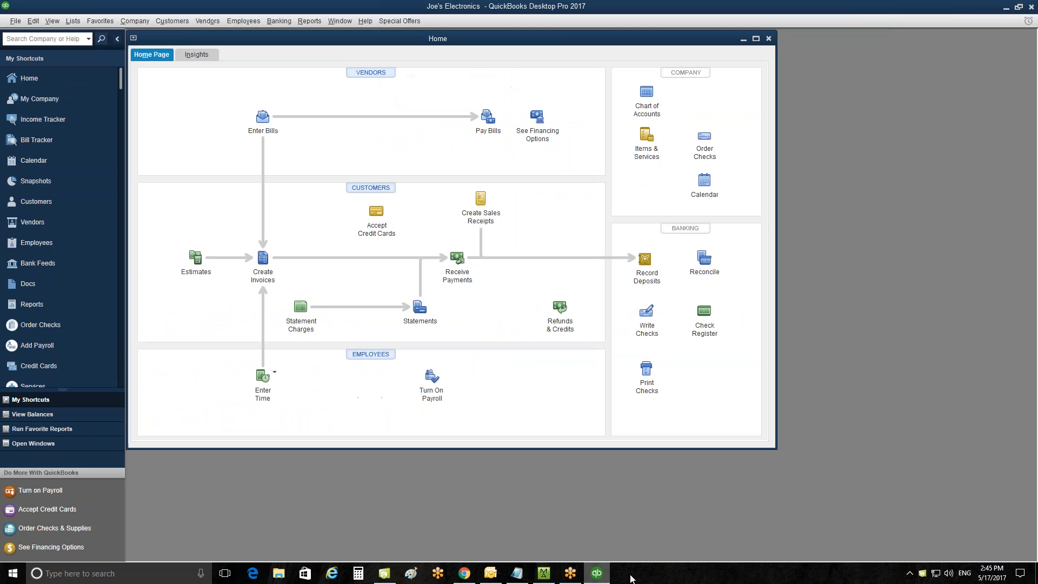
left_click(464, 575)
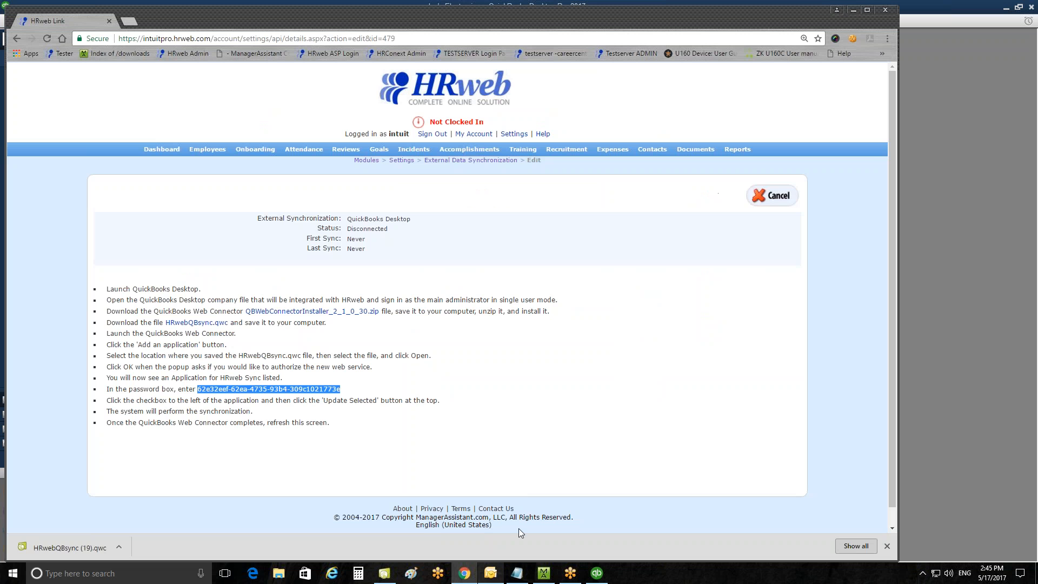
left_click(384, 573)
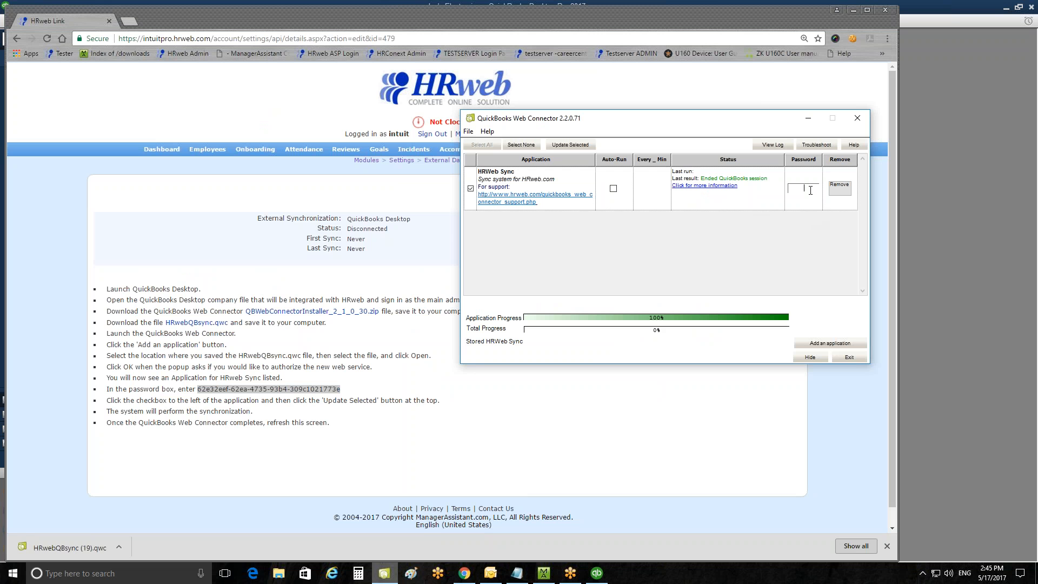
left_click(471, 188)
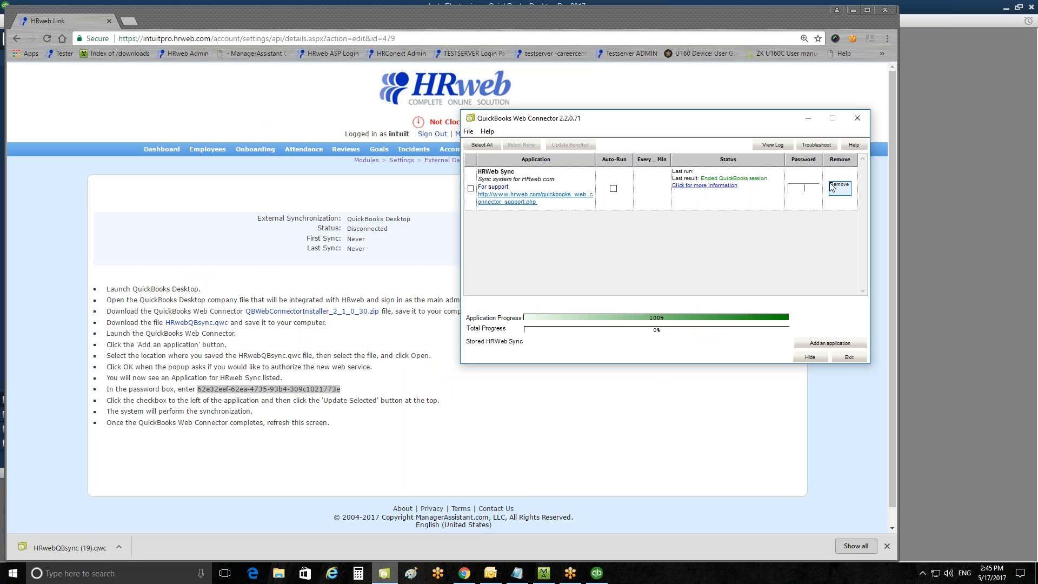
key("ctrl+v")
left_click(774, 201)
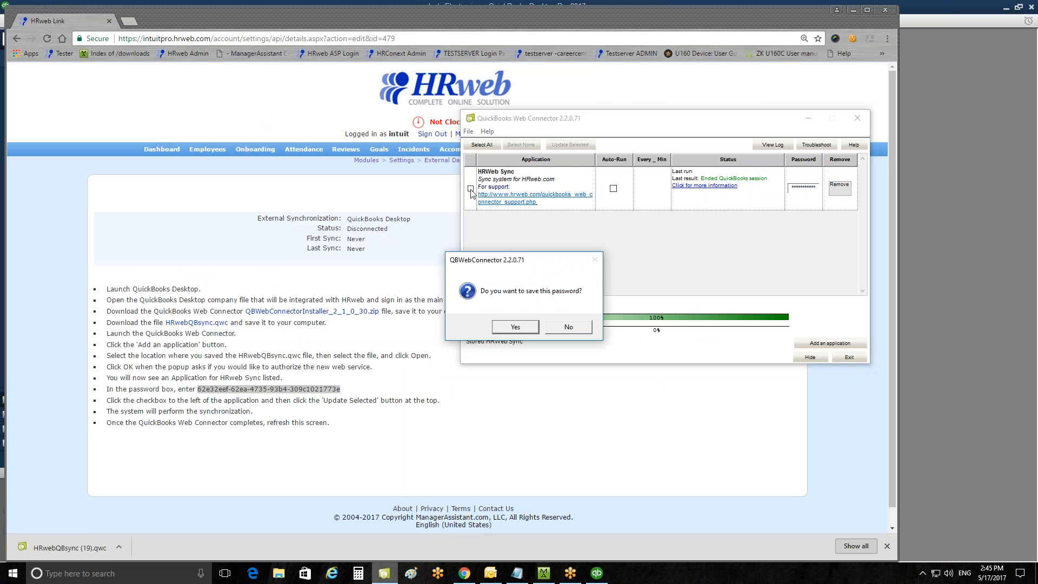
left_click(515, 326)
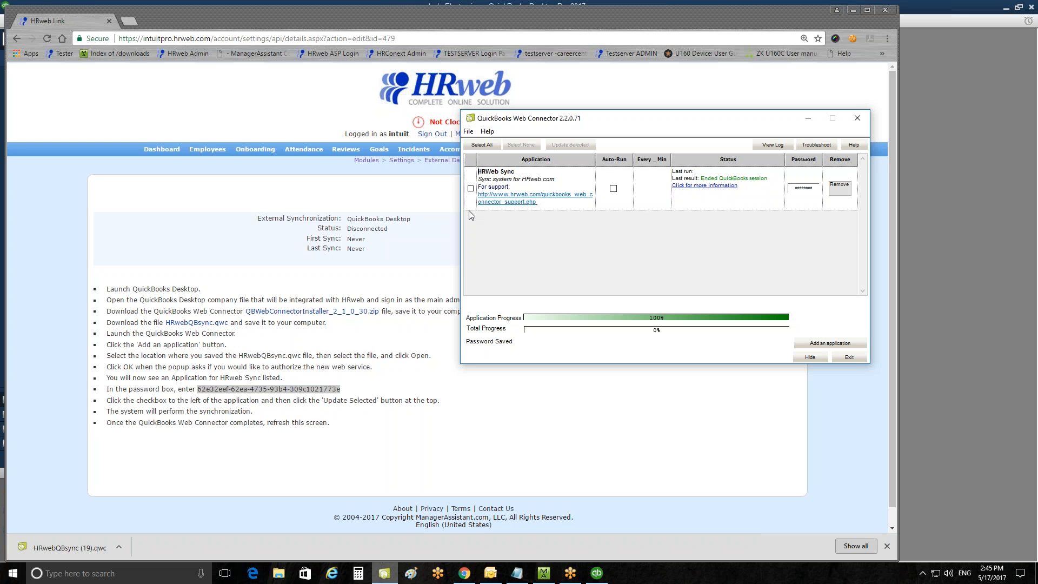
Tick the HRWeb Sync application and run Update Selected.
left_click(471, 188)
left_click(569, 145)
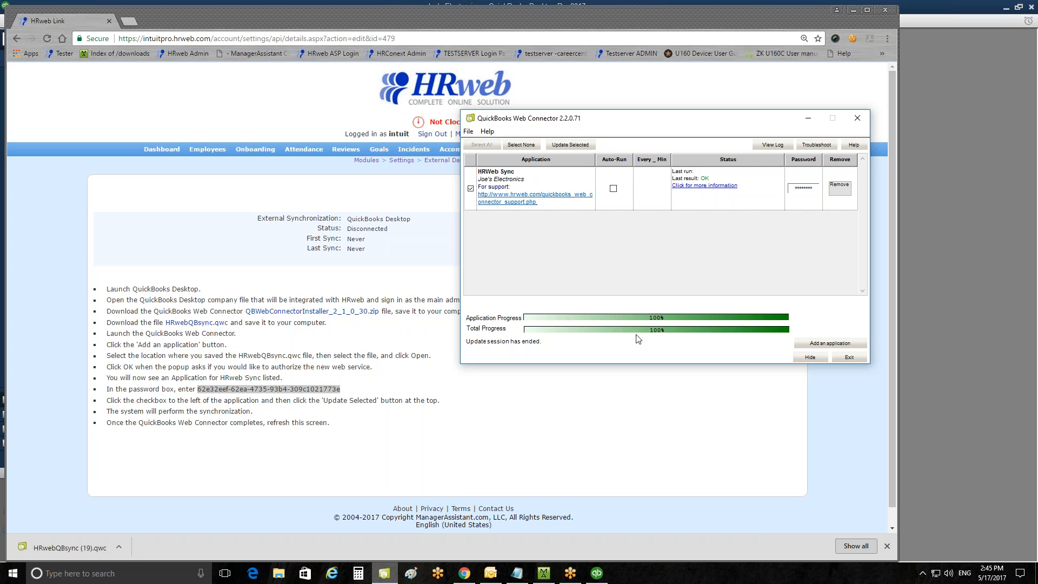
Return to External Data Synchronization and open the QuickBooks Desktop connection.
left_click(545, 456)
left_click(458, 161)
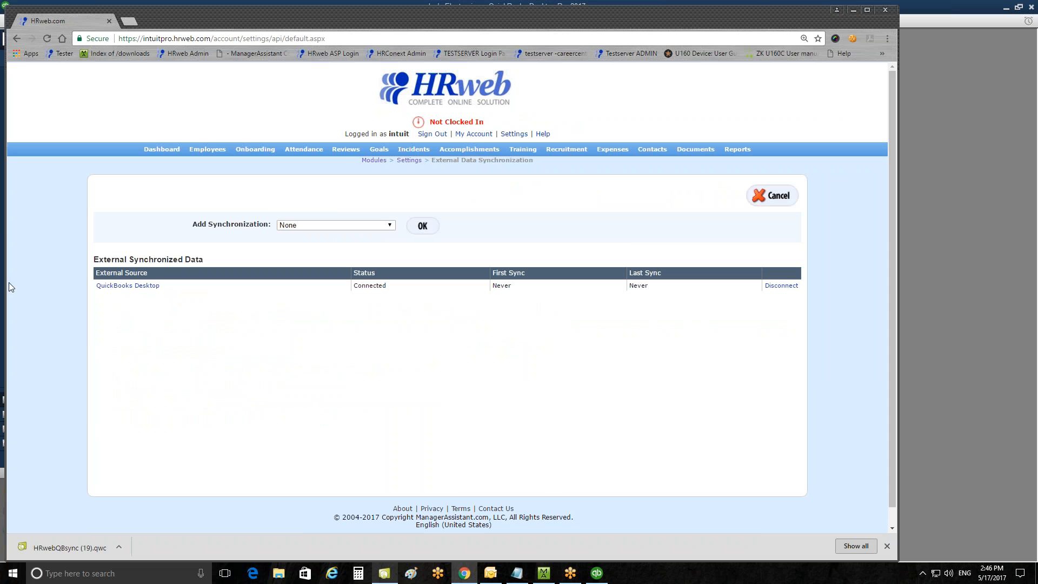
left_click(121, 286)
left_click(127, 285)
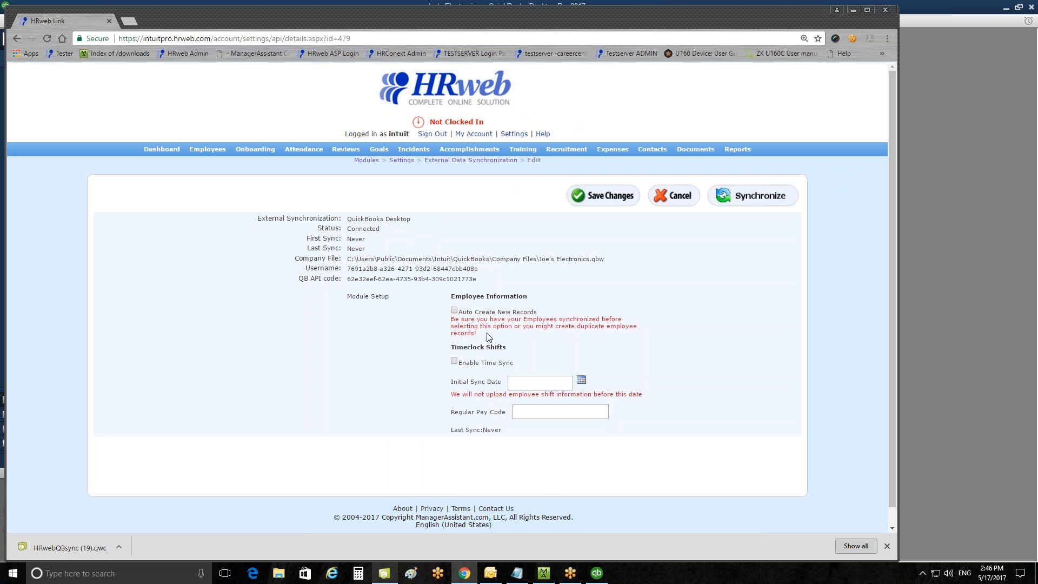
Enable Auto Create New Records and Enable Time Sync, and set the initial sync date to 05/01/2017.
left_click(459, 314)
left_click(455, 362)
left_click(582, 381)
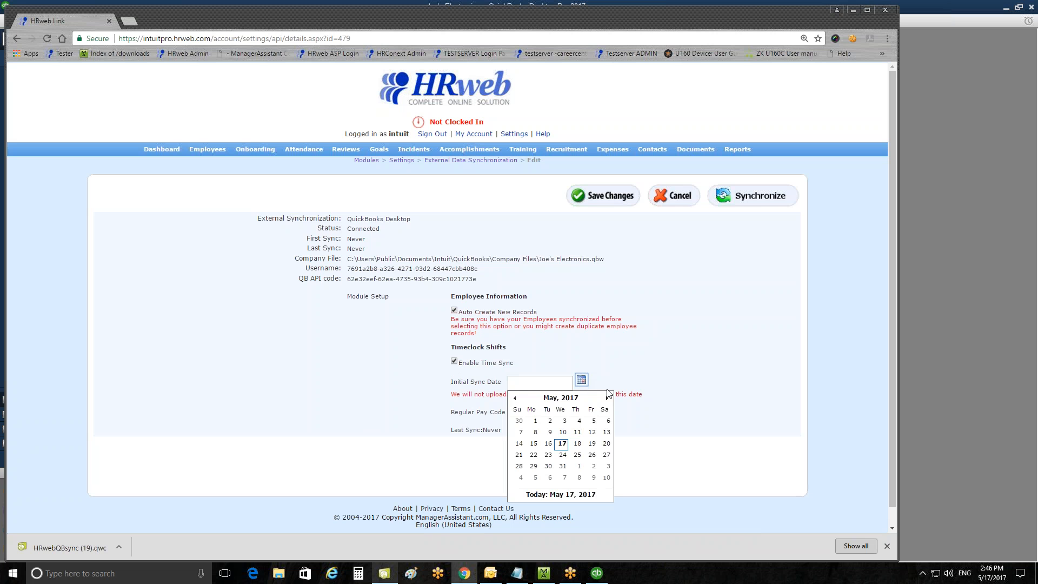
left_click(534, 421)
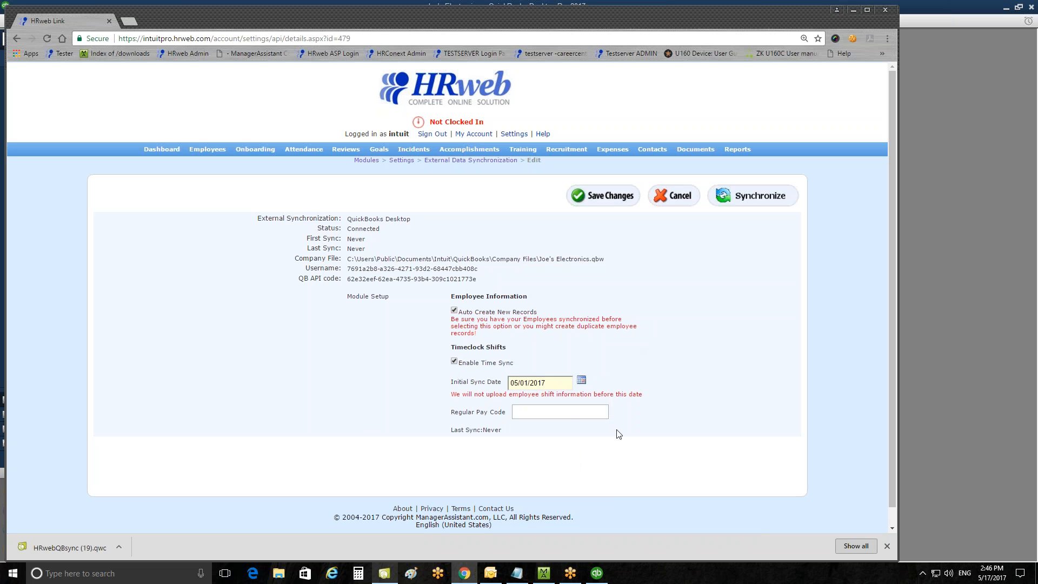
Set the regular pay code to Hourly1 and save the changes.
left_click(564, 414)
key("Down")
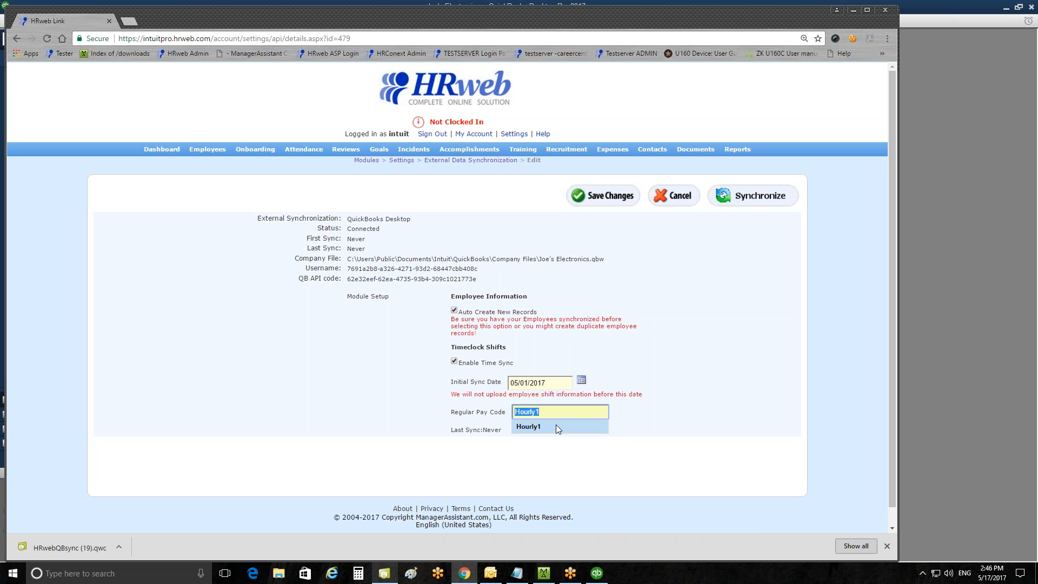
left_click(557, 426)
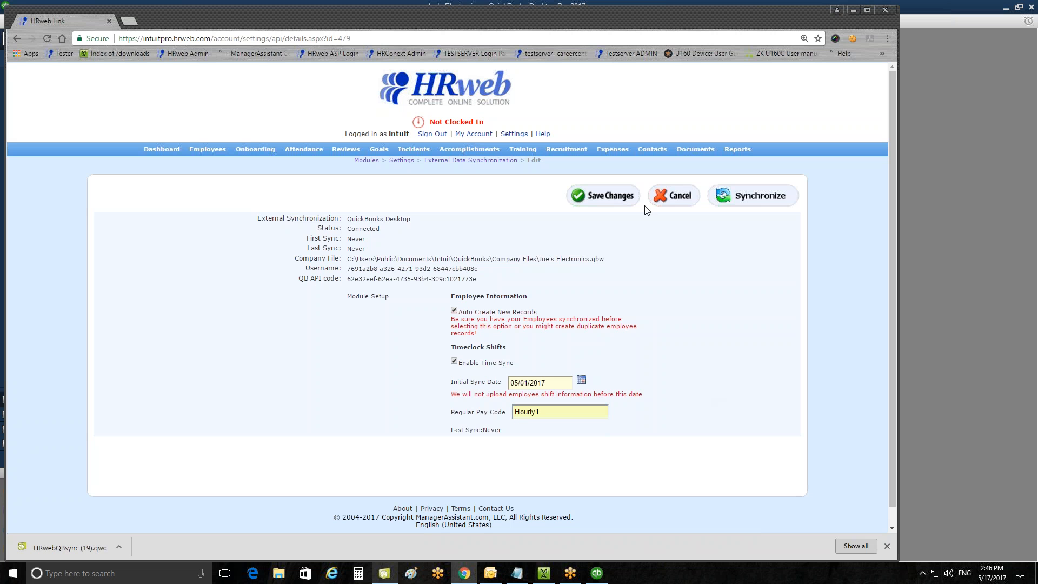
left_click(623, 199)
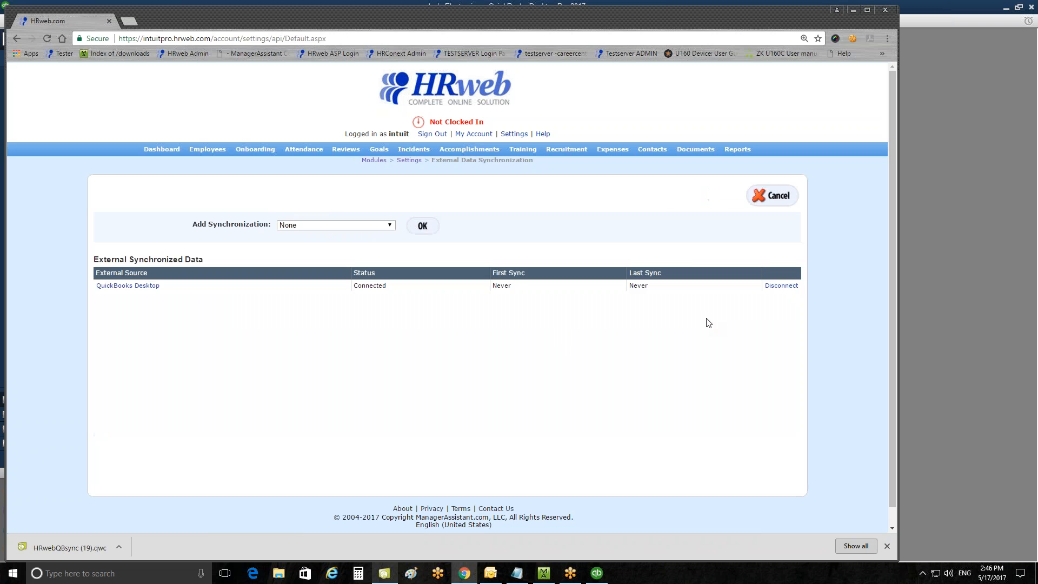
Synchronize the QuickBooks Desktop connection and open the Employees list.
left_click(154, 286)
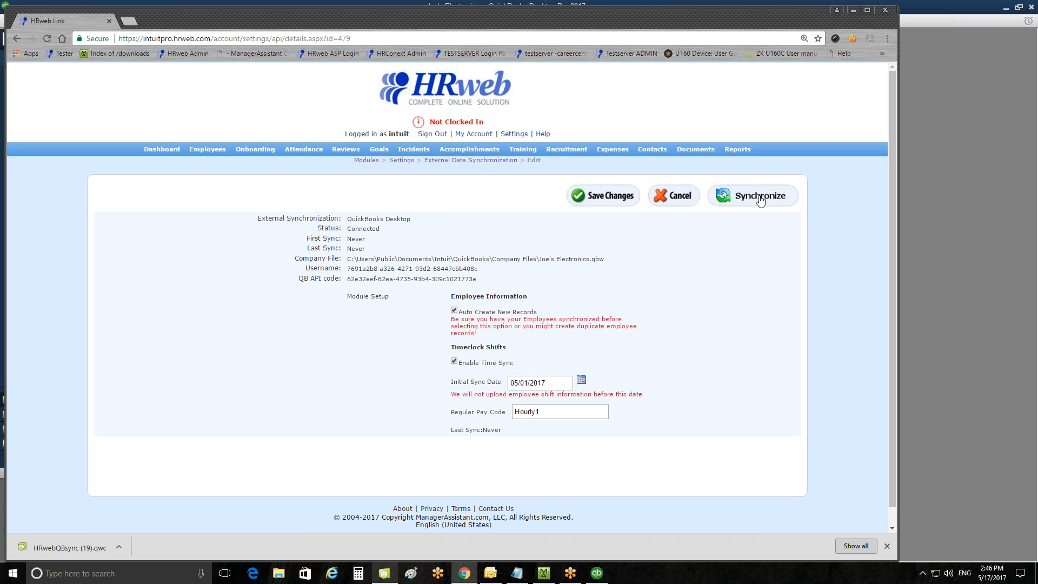
left_click(753, 199)
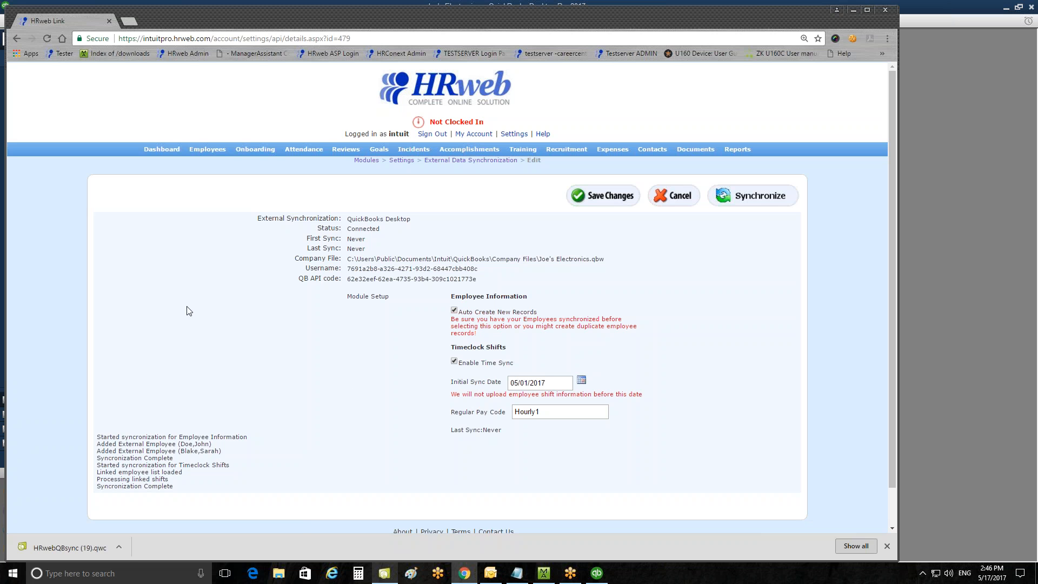
left_click(204, 151)
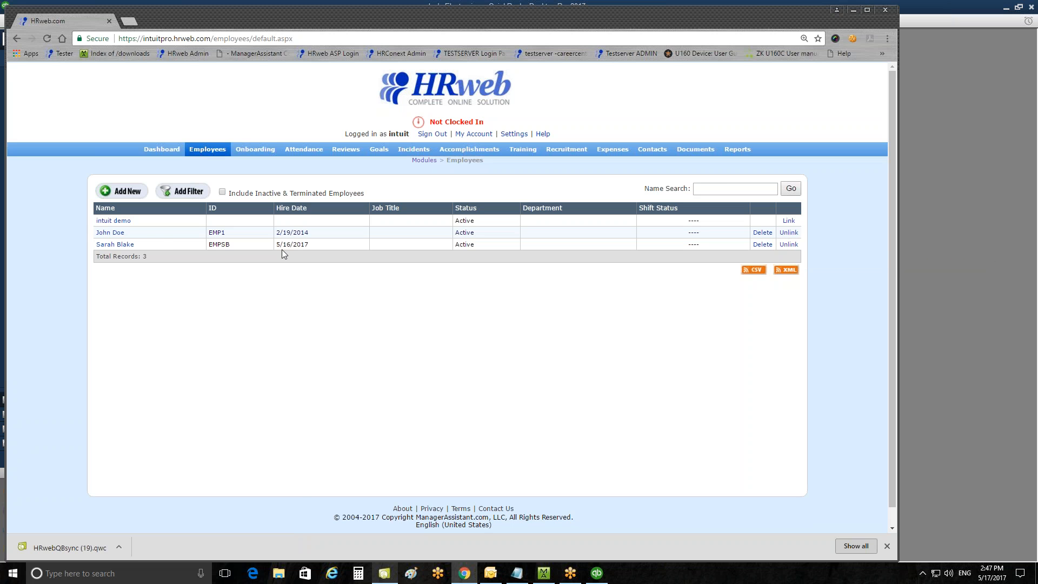
Open the attendance time sheet and add a shift for John Doe on 5/15/2017 from 09:00 to 17:30.
left_click(304, 149)
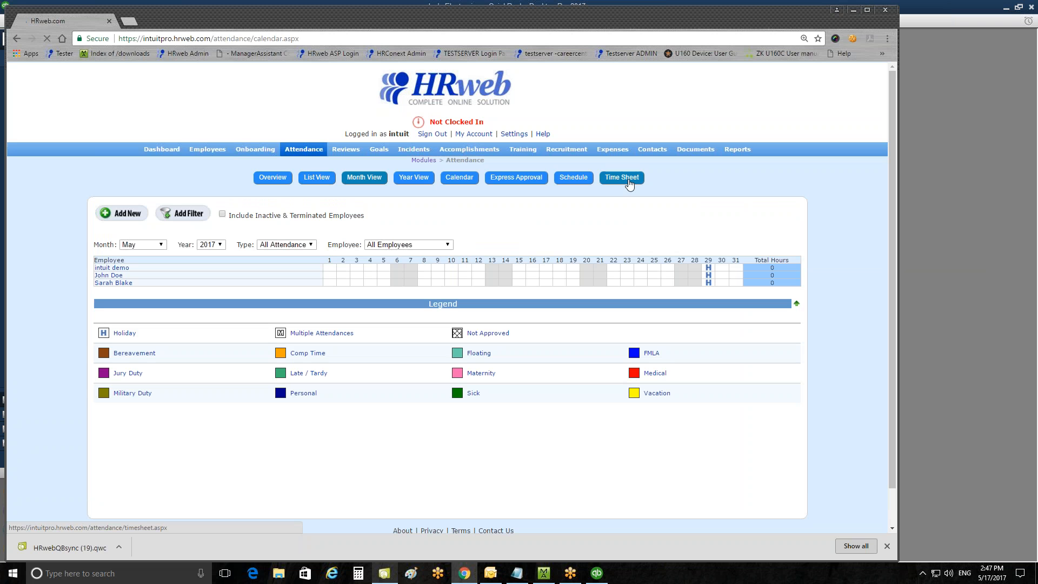
left_click(630, 183)
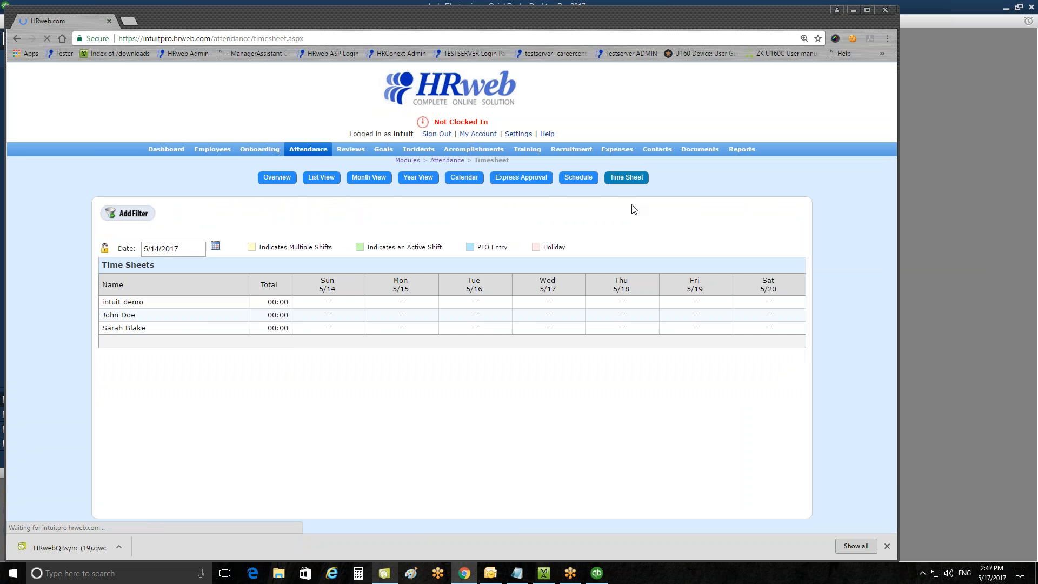
left_click(367, 318)
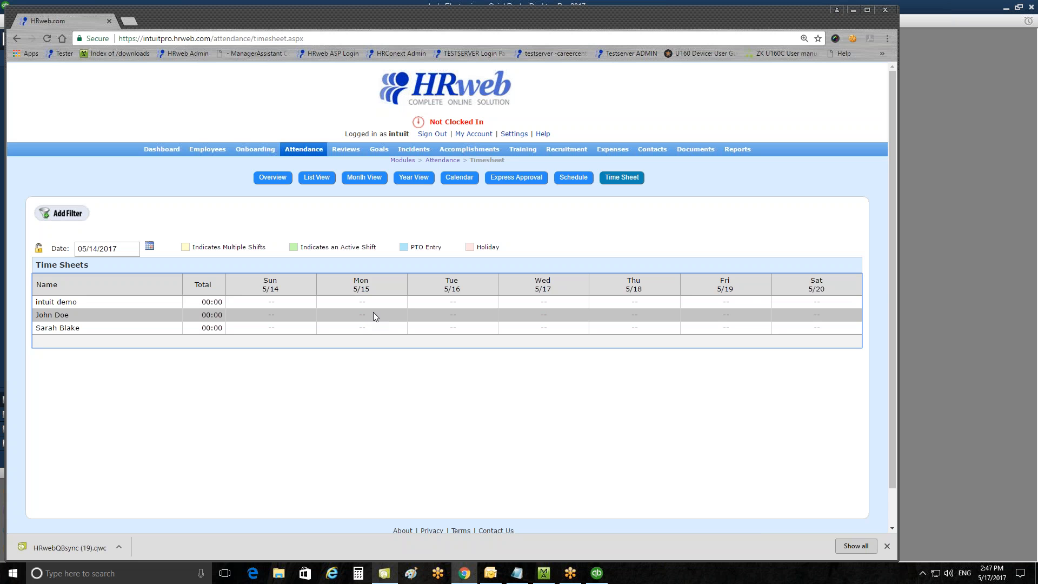
double_click(373, 314)
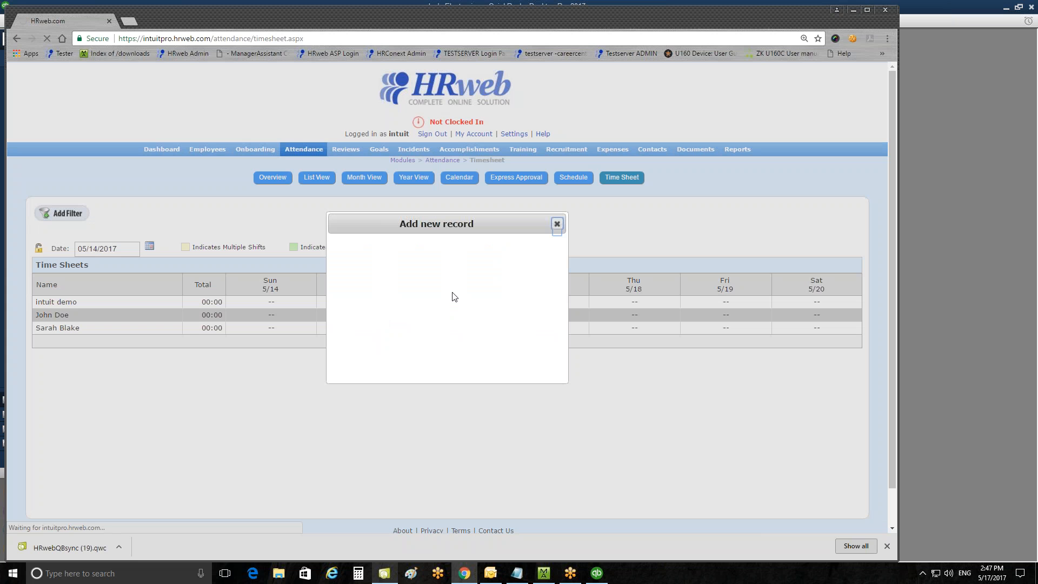
key("Tab")
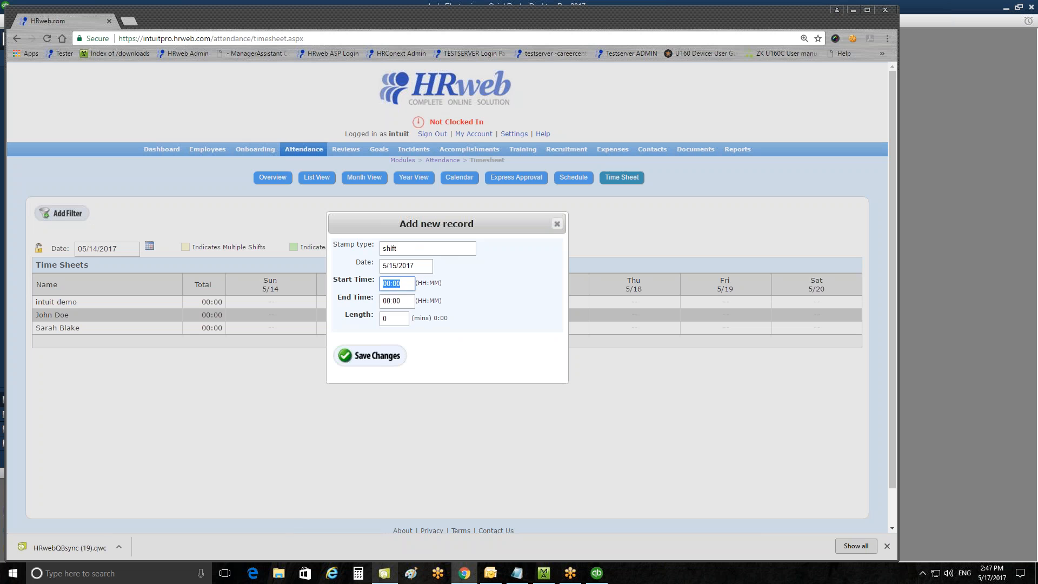
type("09:00")
key("Tab")
type("17:30")
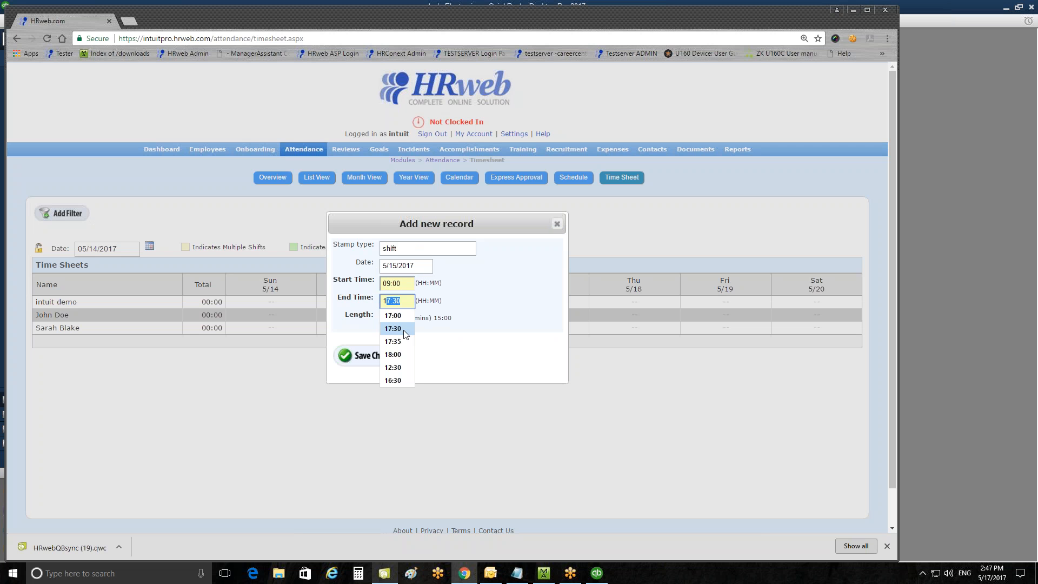
left_click(387, 356)
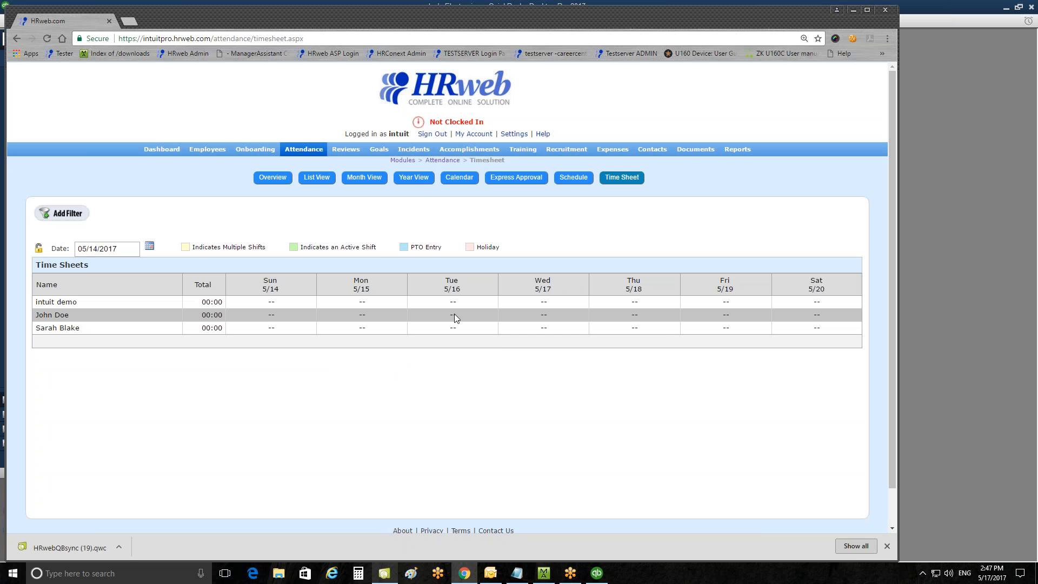
Add a shift for John Doe on 5/16/2017 from 09:00 to 18:00.
double_click(457, 315)
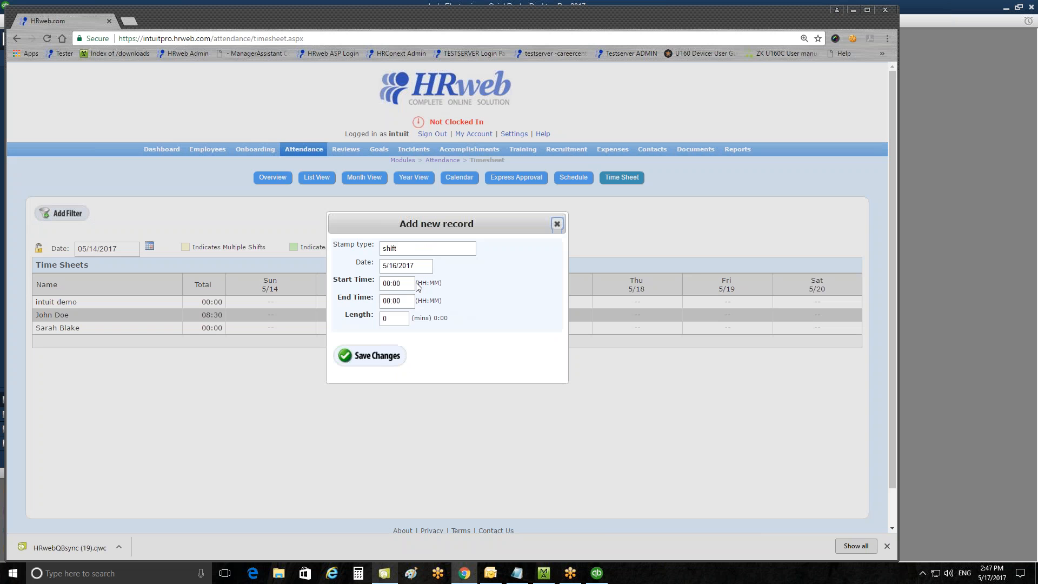
left_click(400, 284)
type("0")
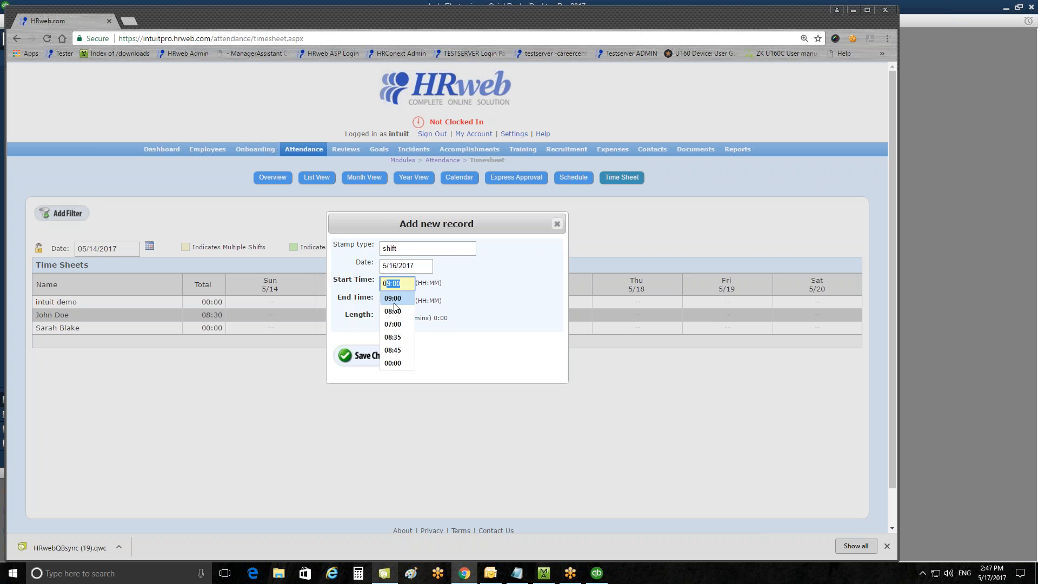
left_click(394, 300)
left_click(401, 301)
left_click(384, 301)
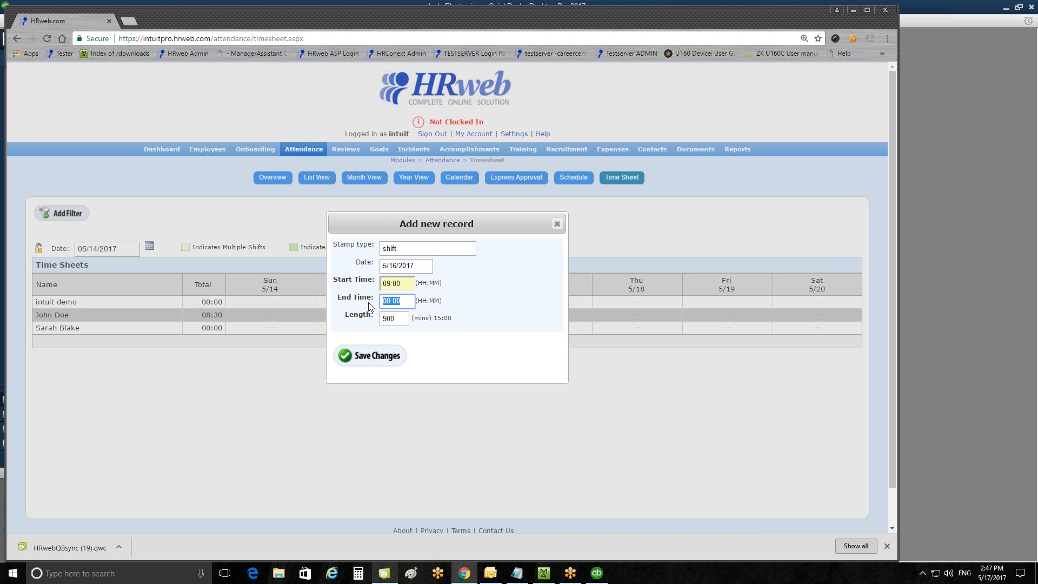
type("18")
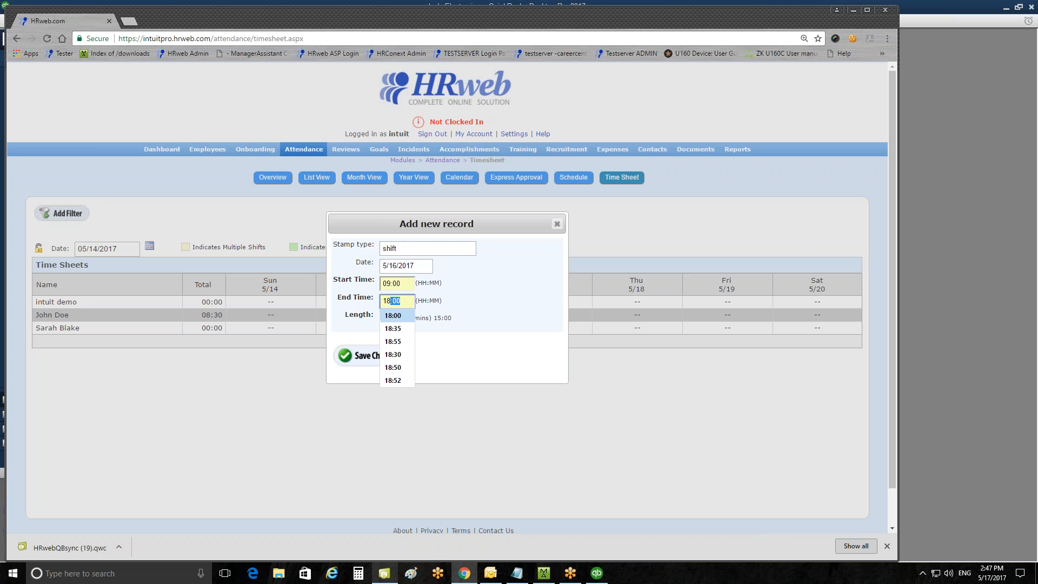
left_click(402, 317)
left_click(397, 359)
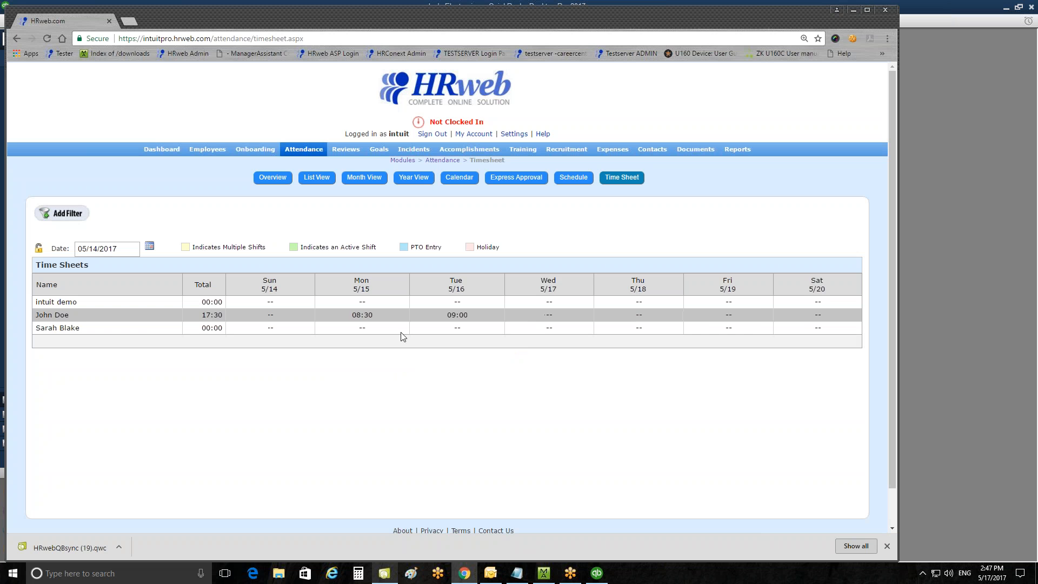
left_click(544, 329)
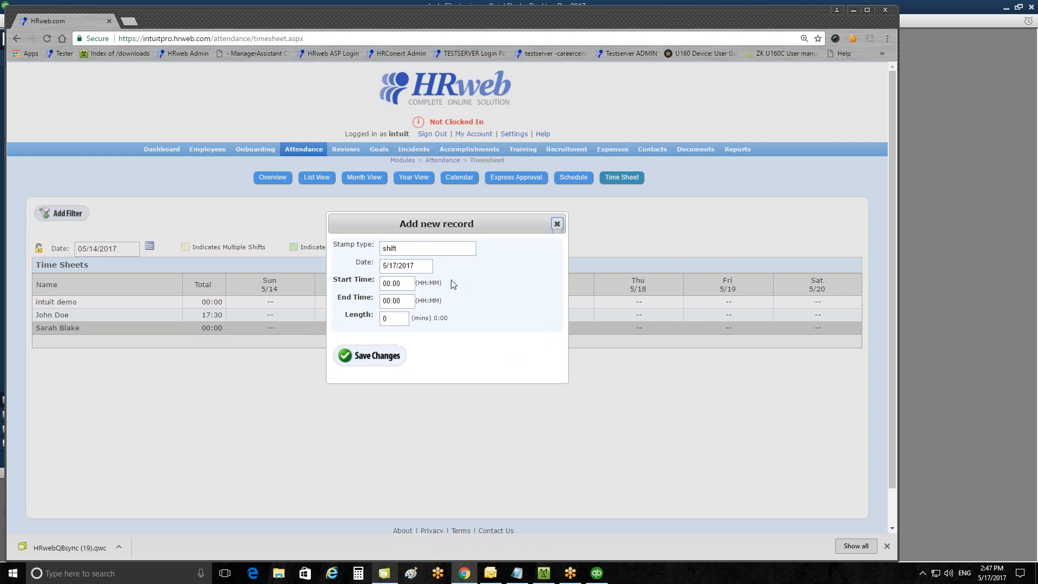
left_click(401, 282)
type("0900")
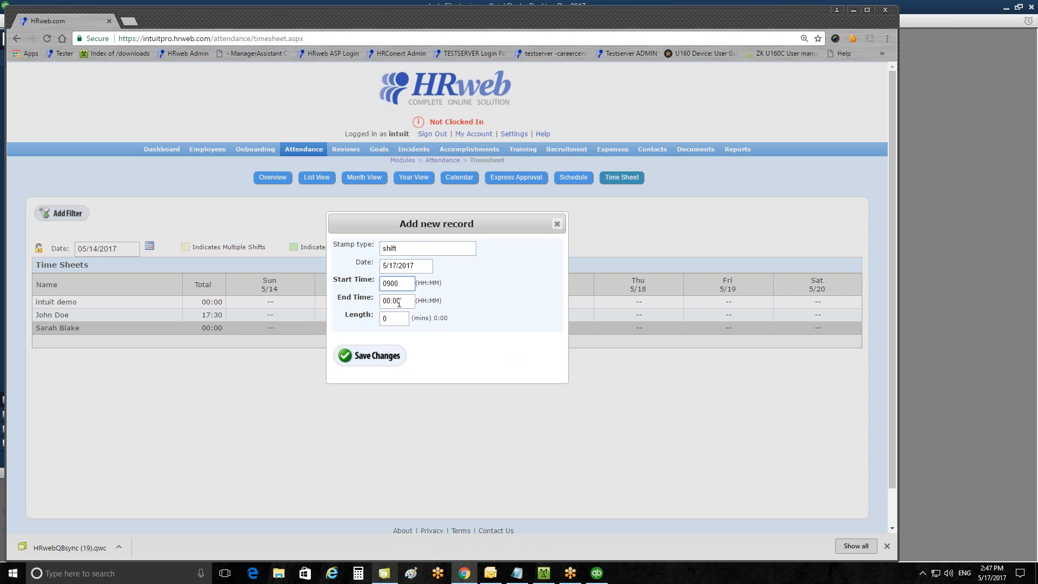
left_click(400, 302)
type("1700")
left_click(397, 357)
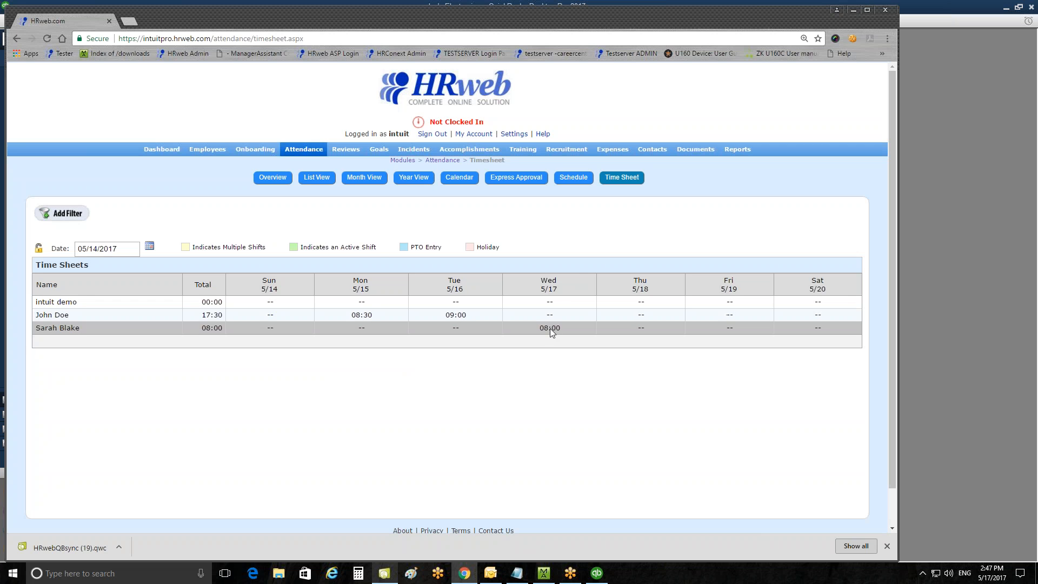
left_click_drag(631, 332, 632, 331)
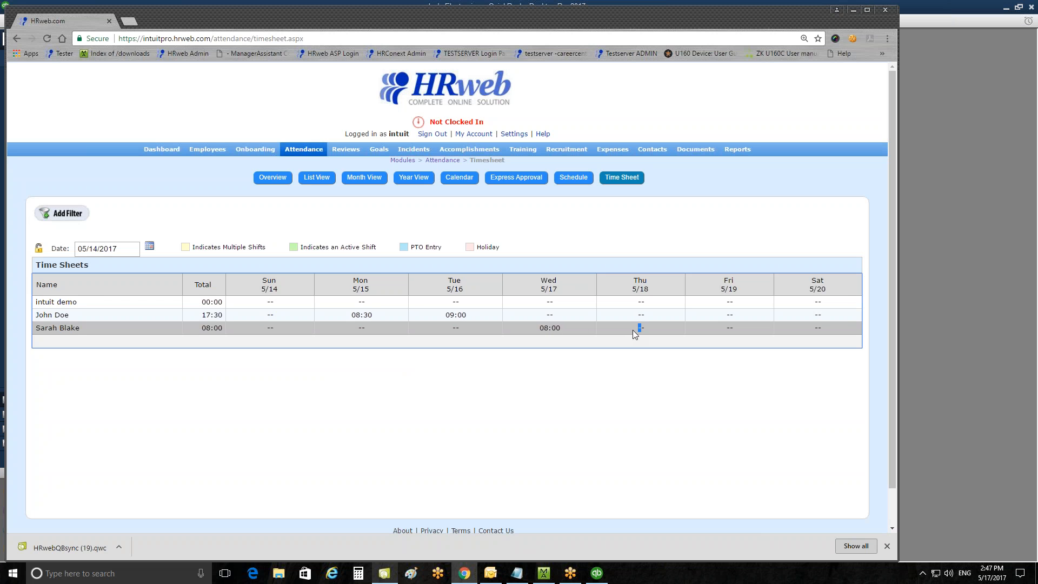
double_click(633, 330)
left_click(407, 281)
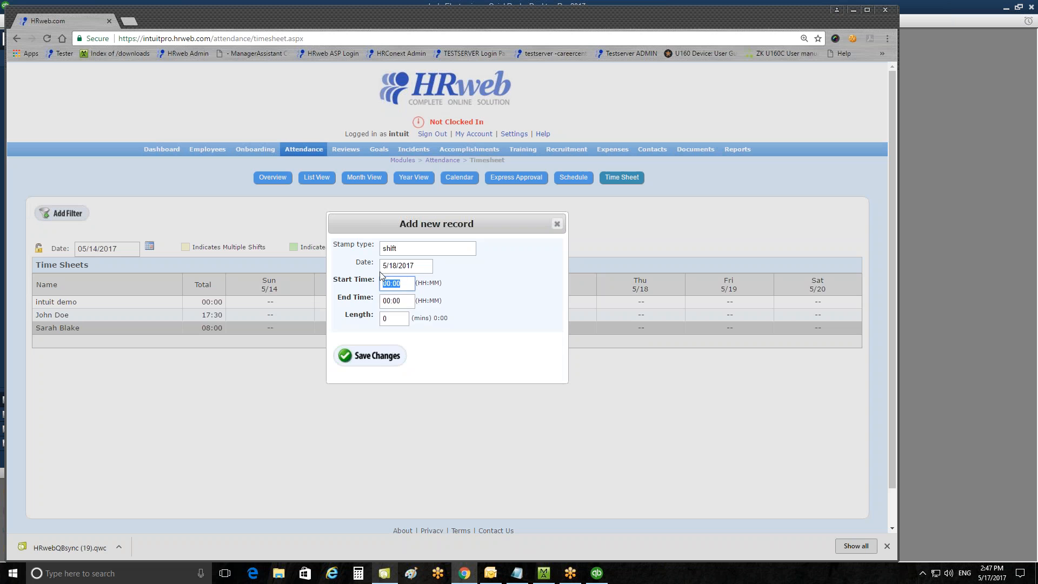
type("08")
left_click(395, 297)
key("Tab")
type("170")
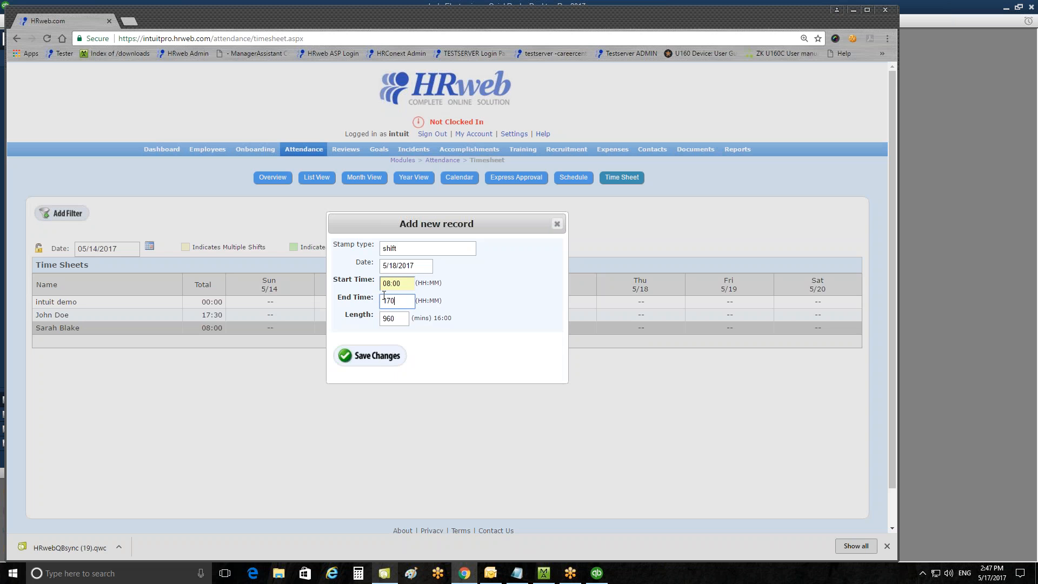
left_click(456, 353)
left_click(403, 356)
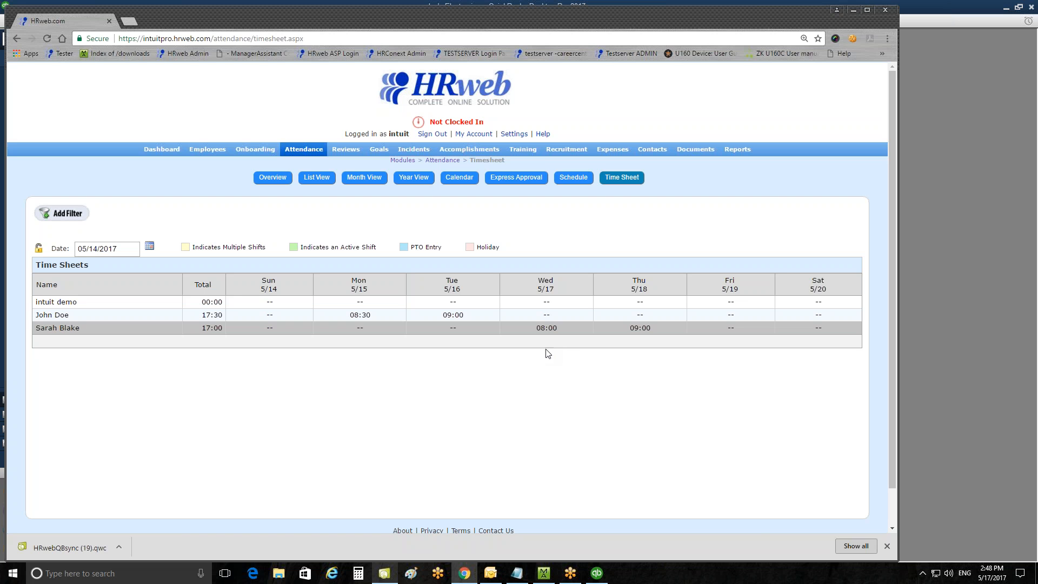
Synchronize the QuickBooks Desktop connection from External Data Synchronization and run the HRweb Sync update in the Web Connector.
left_click(514, 134)
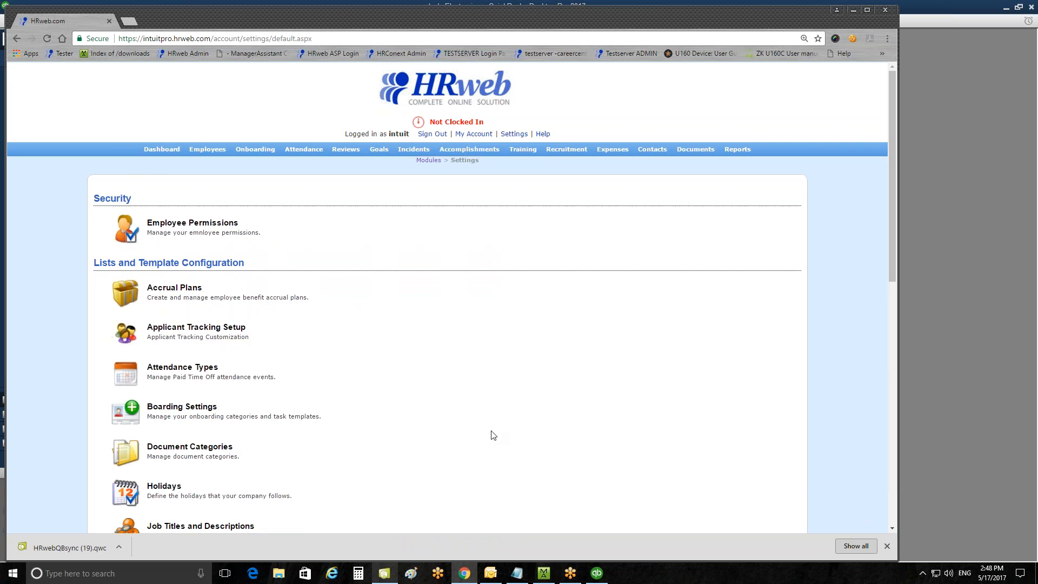
scroll(364, 436, "down", 6)
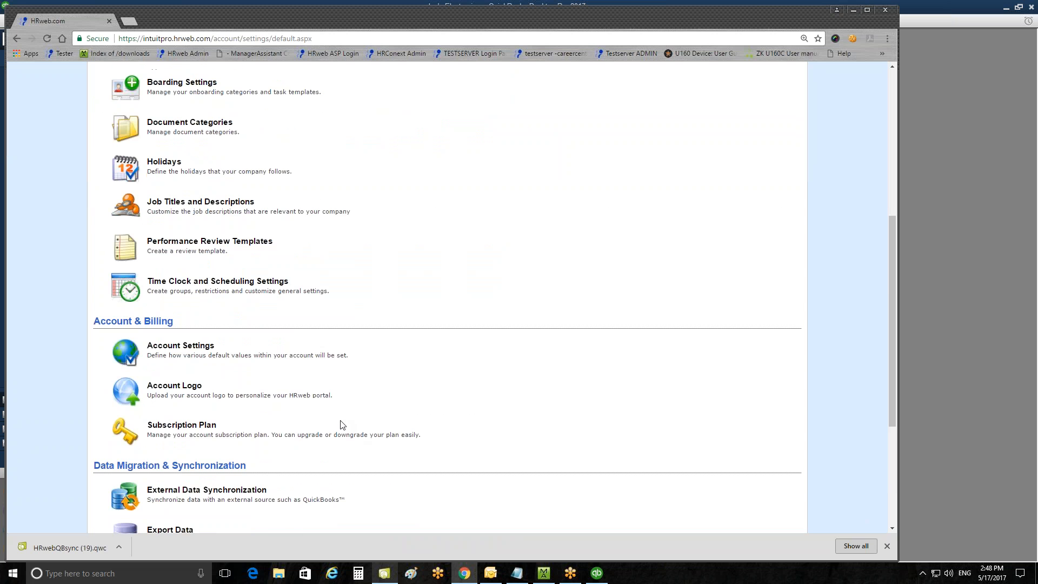
scroll(342, 425, "down", 3)
left_click(223, 331)
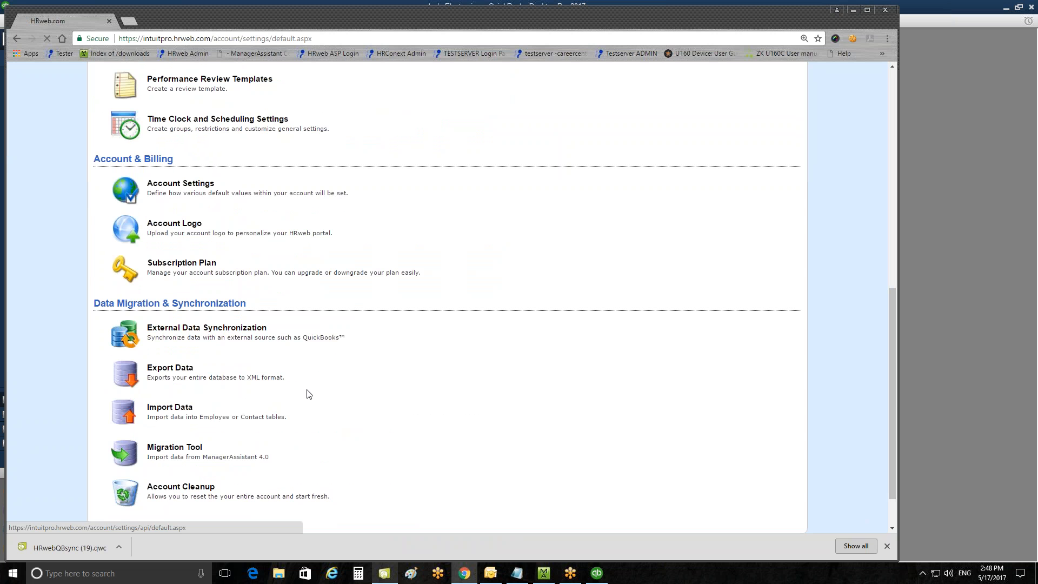
left_click(125, 290)
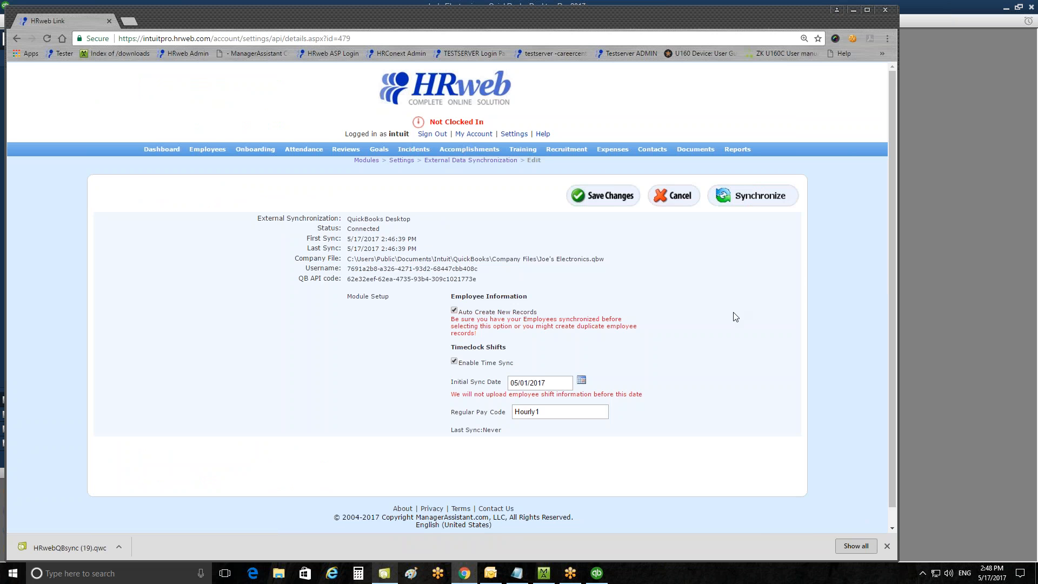
left_click(768, 202)
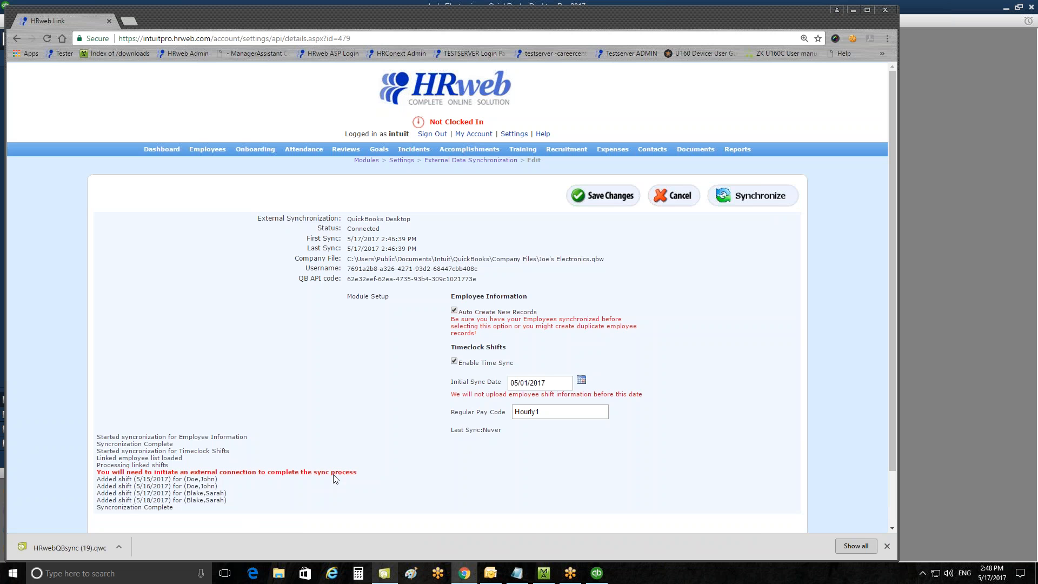
left_click(384, 574)
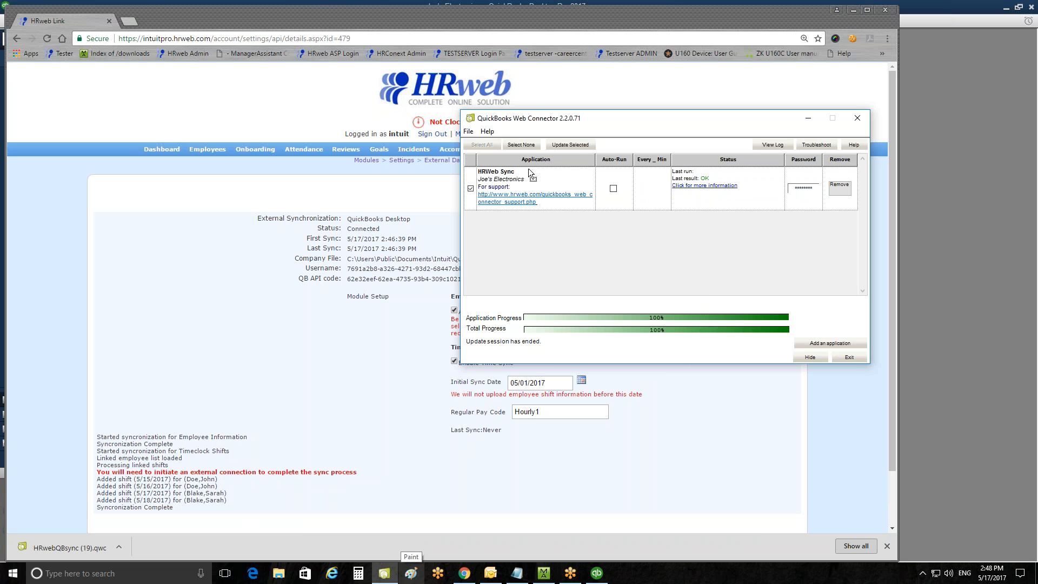
left_click(572, 146)
left_click(598, 573)
left_click(261, 381)
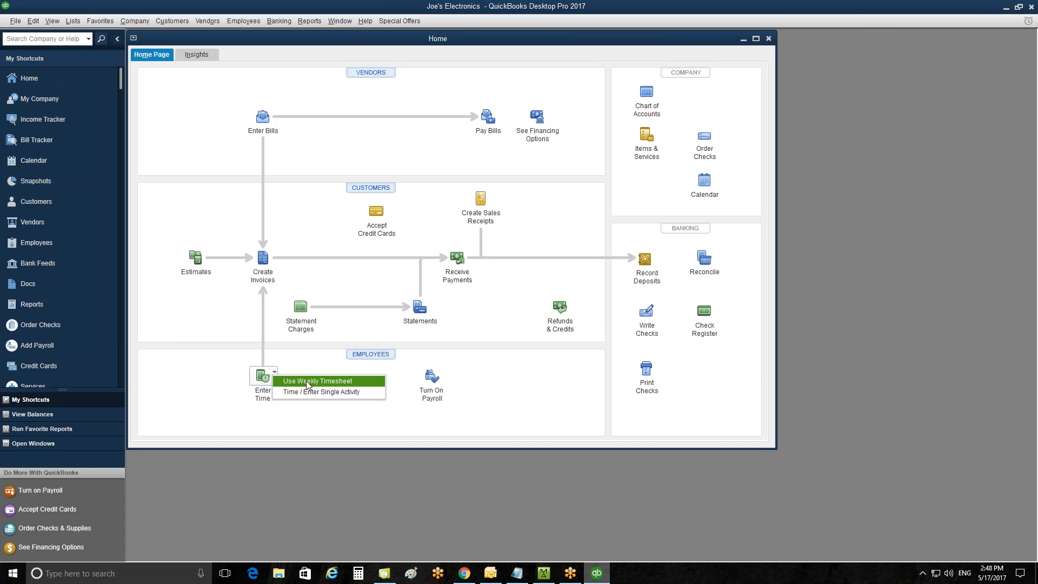
left_click(306, 381)
left_click(399, 153)
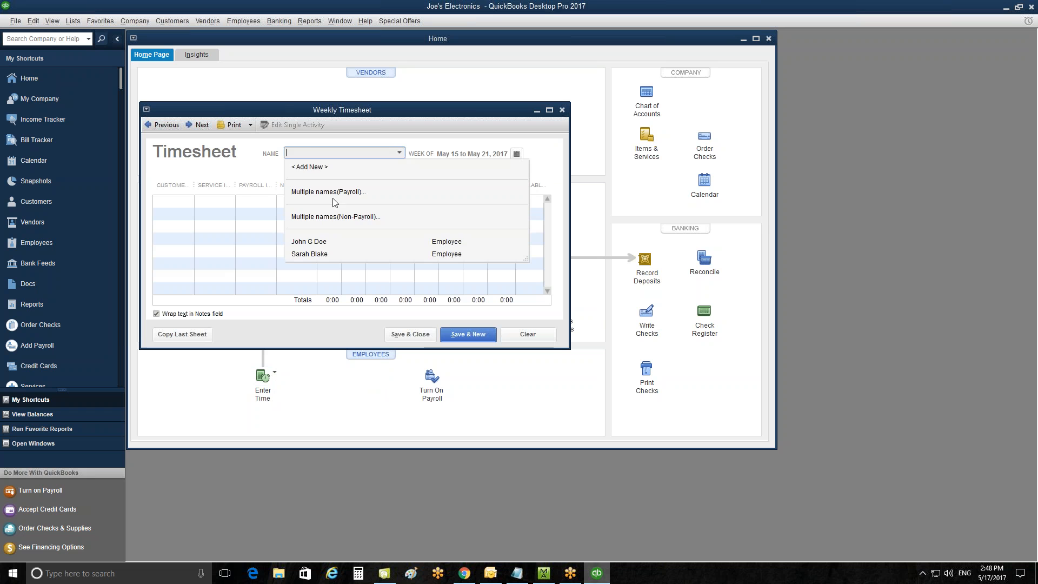
left_click(311, 242)
left_click(399, 153)
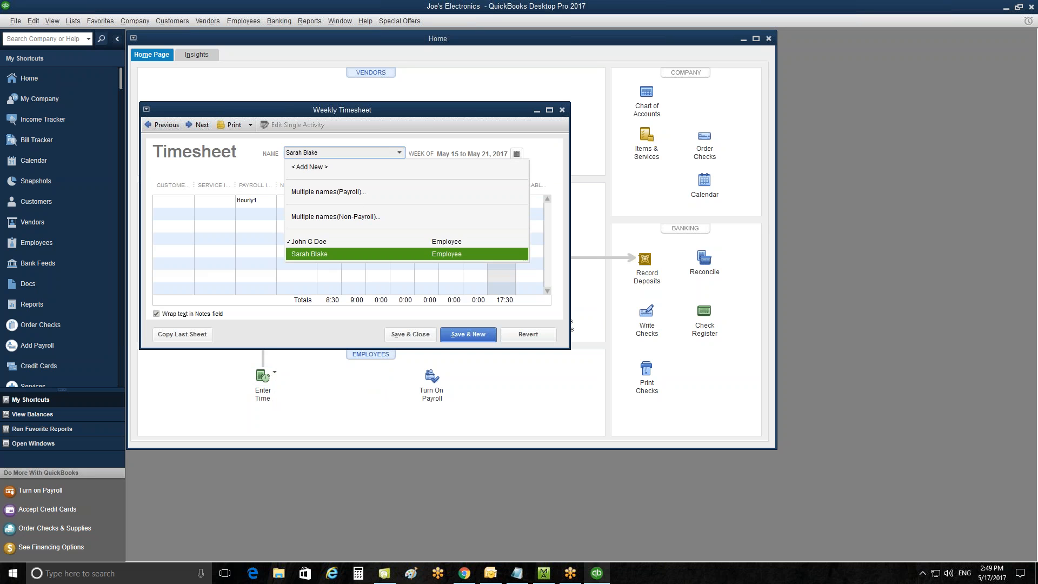
left_click(310, 255)
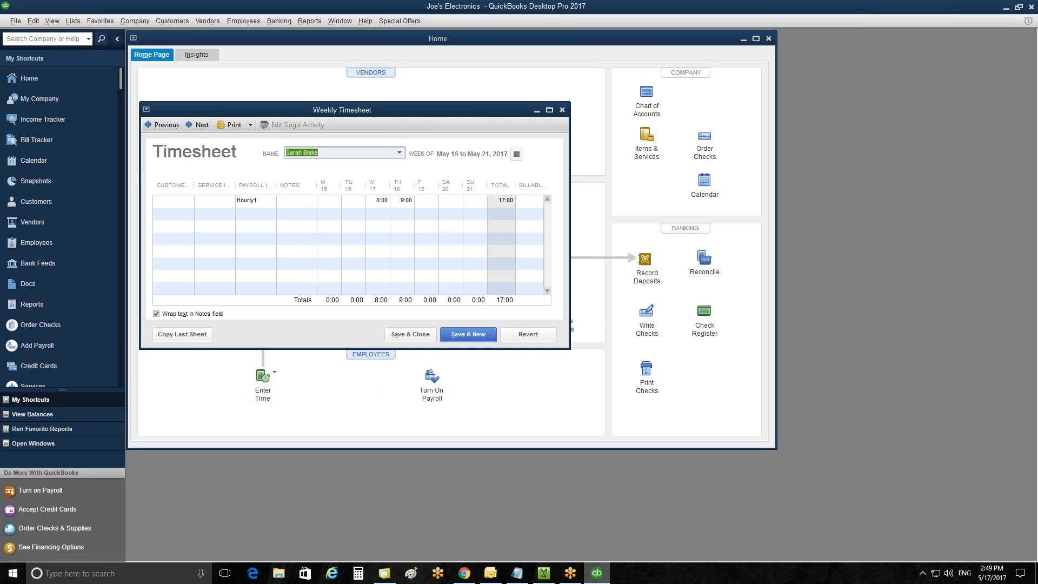
Return to the HRweb time sheet and add a shift for John Doe on 5/17/2017 from 09:00 to 17:00.
left_click(465, 574)
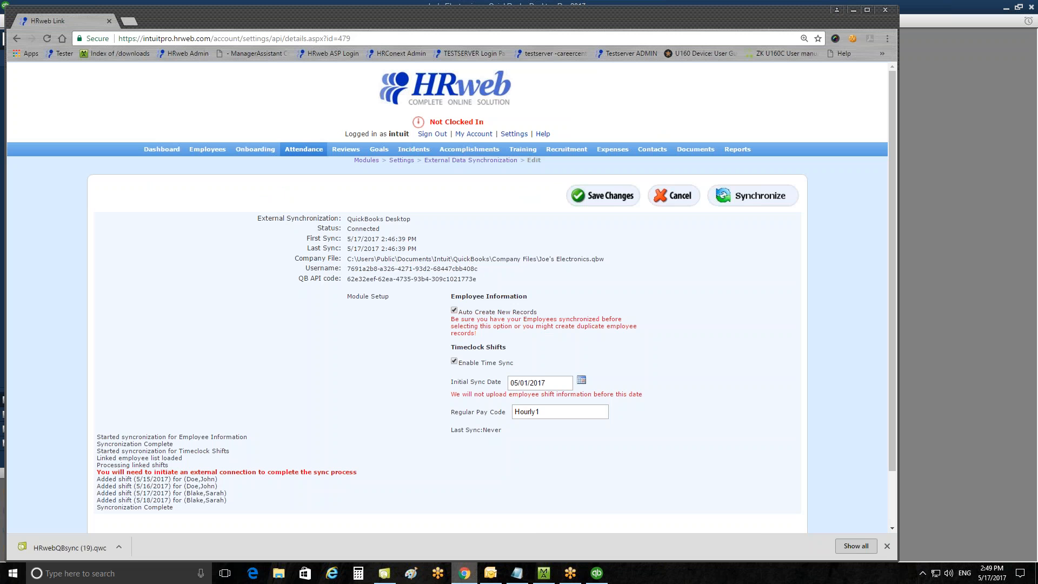
left_click(304, 150)
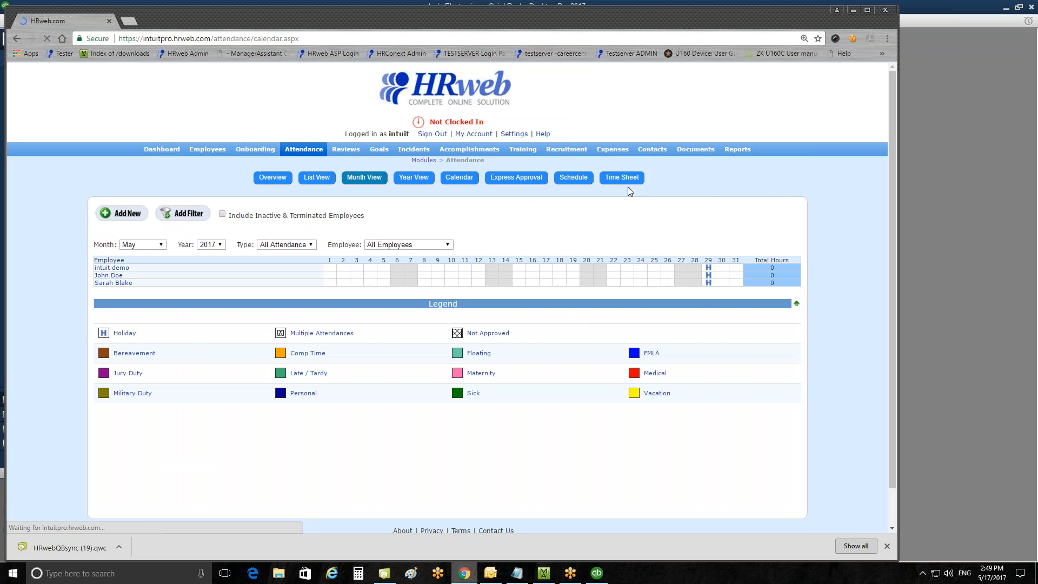
left_click(622, 177)
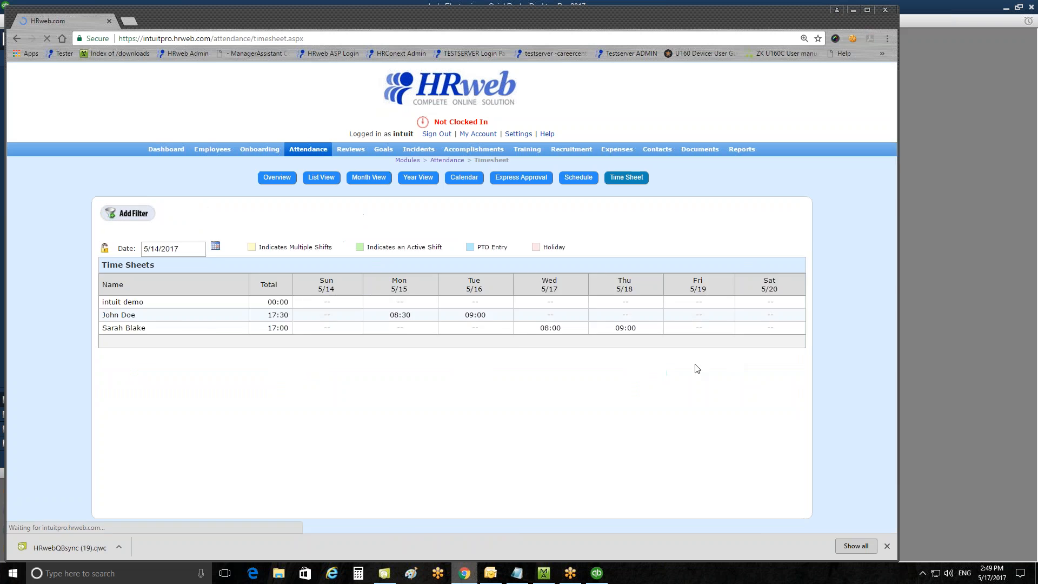
left_click(553, 317)
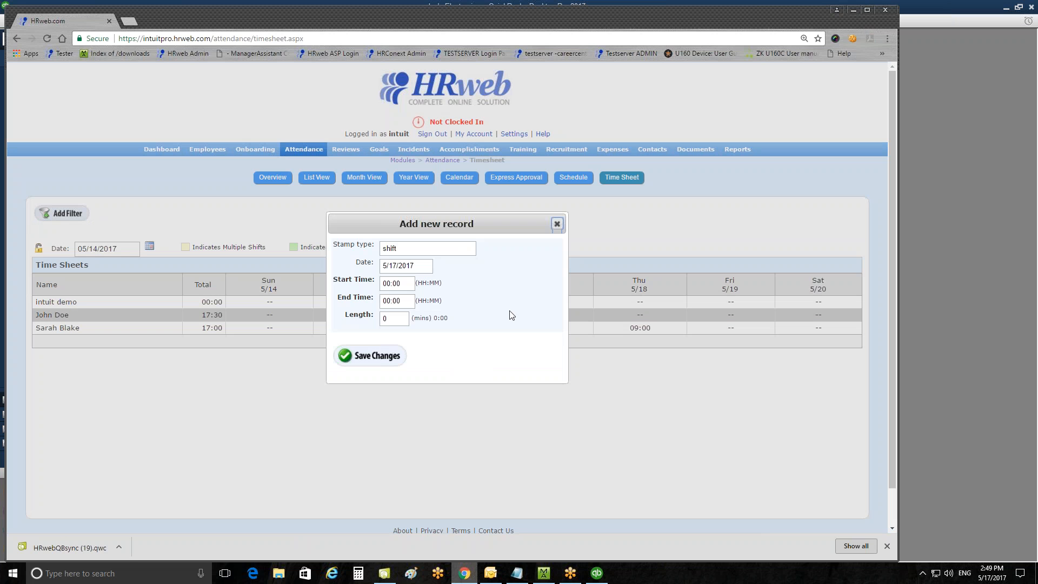
left_click(402, 280)
type("09:0")
type("0900")
left_click(401, 303)
type("1700")
left_click(515, 372)
left_click(387, 356)
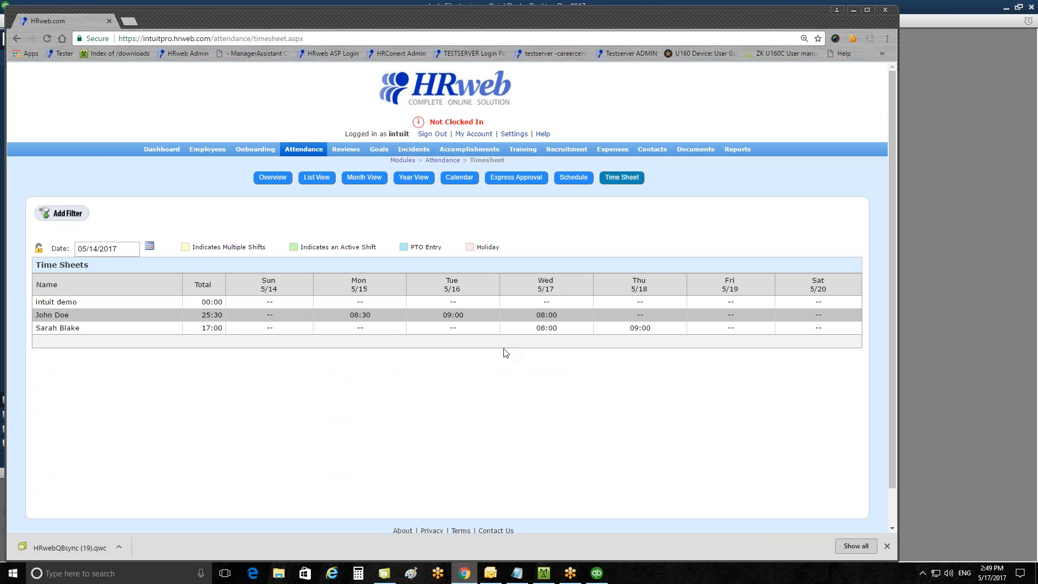
Delete John Doe's shift on Tuesday 5/16 from the HRweb time sheet.
left_click(449, 315)
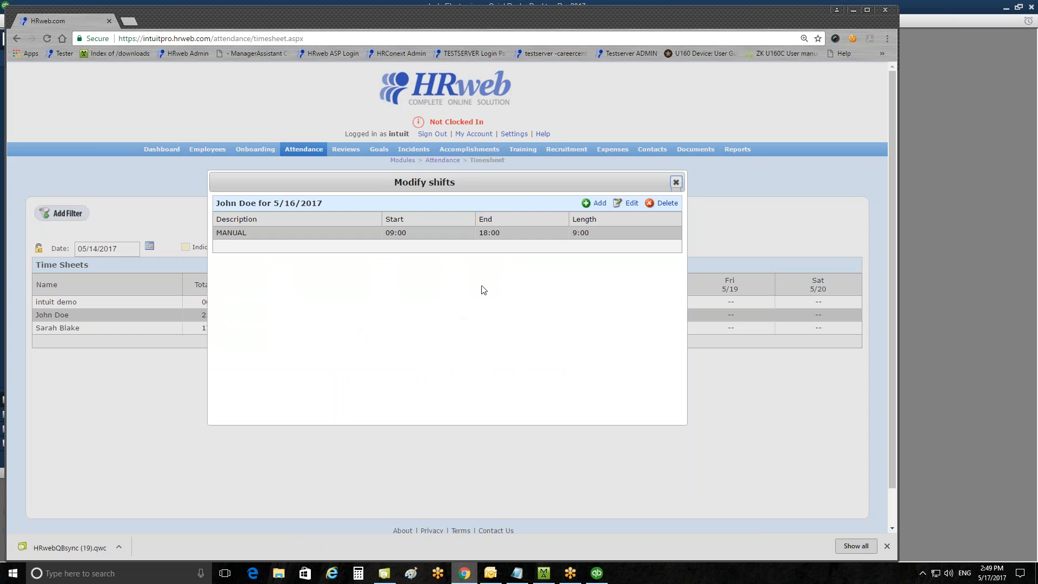
left_click(667, 203)
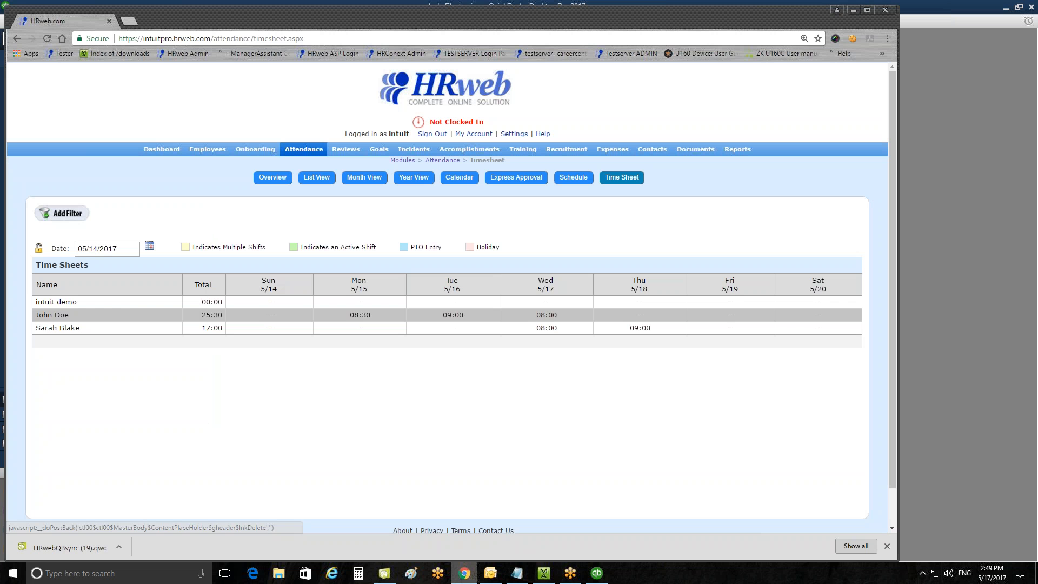
left_click(645, 327)
left_click(509, 233)
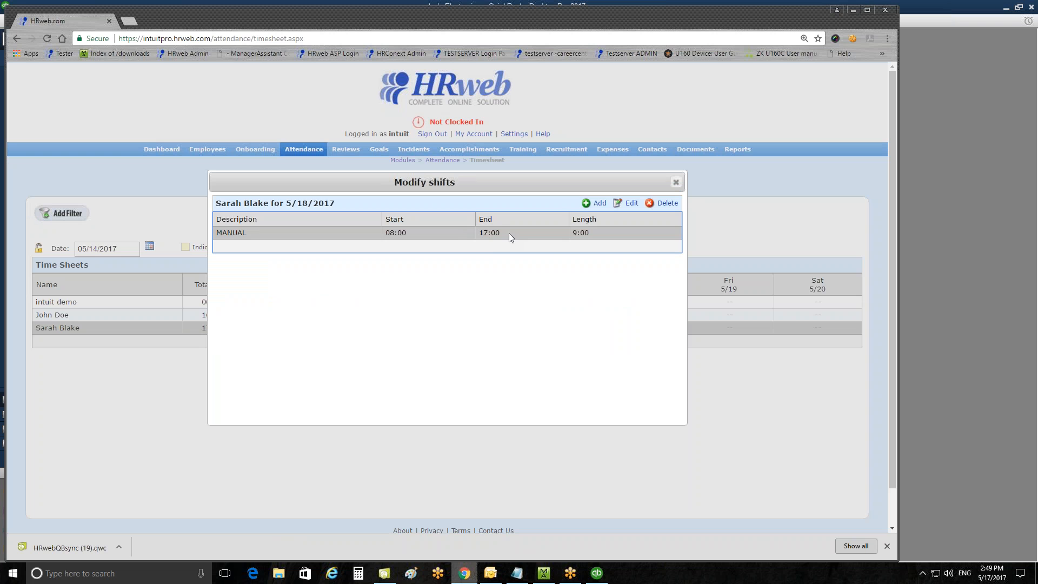
left_click(639, 203)
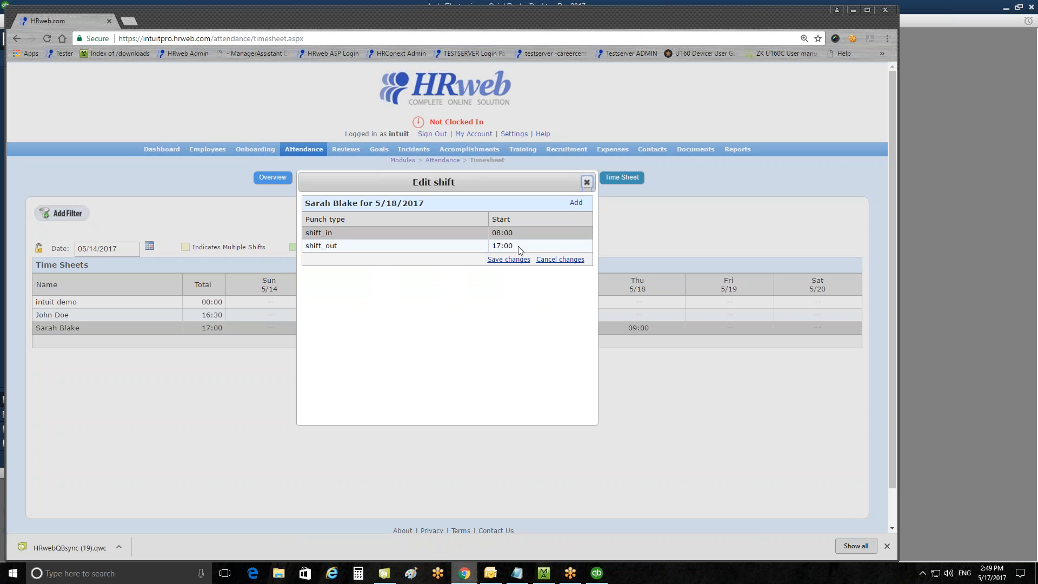
left_click(520, 249)
left_click(523, 245)
type("190")
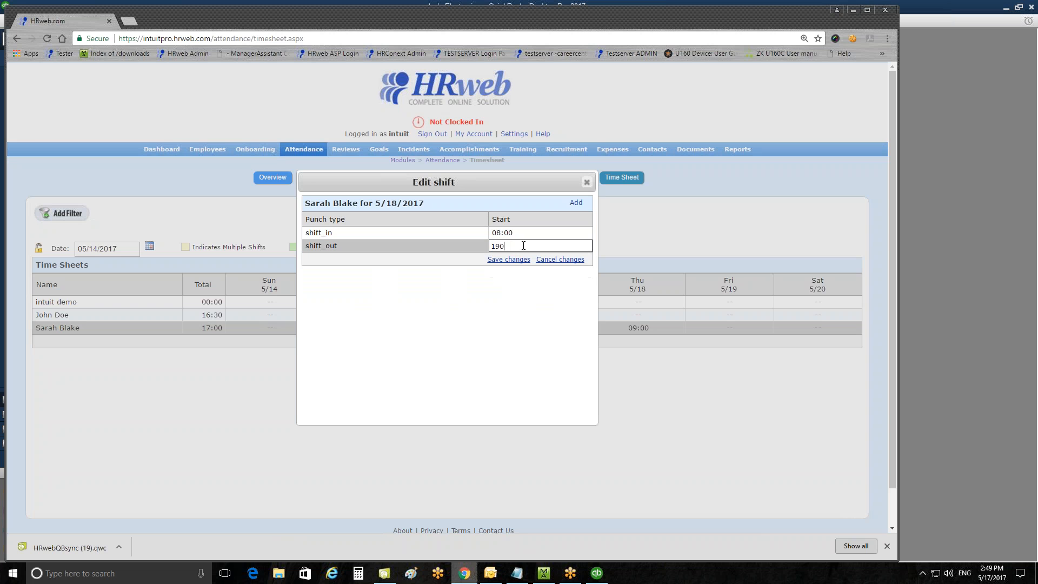
left_click(508, 260)
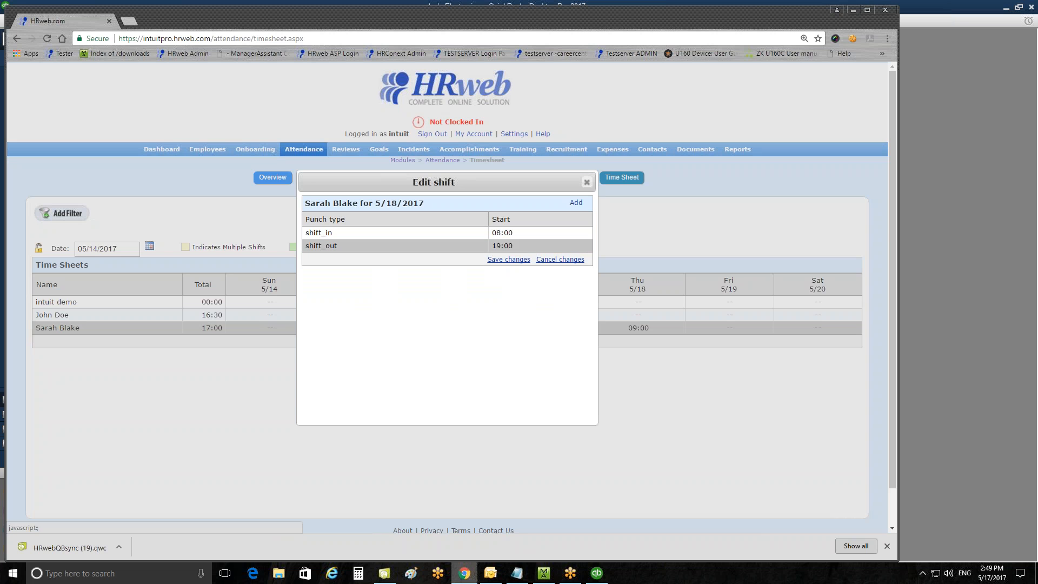
left_click(587, 182)
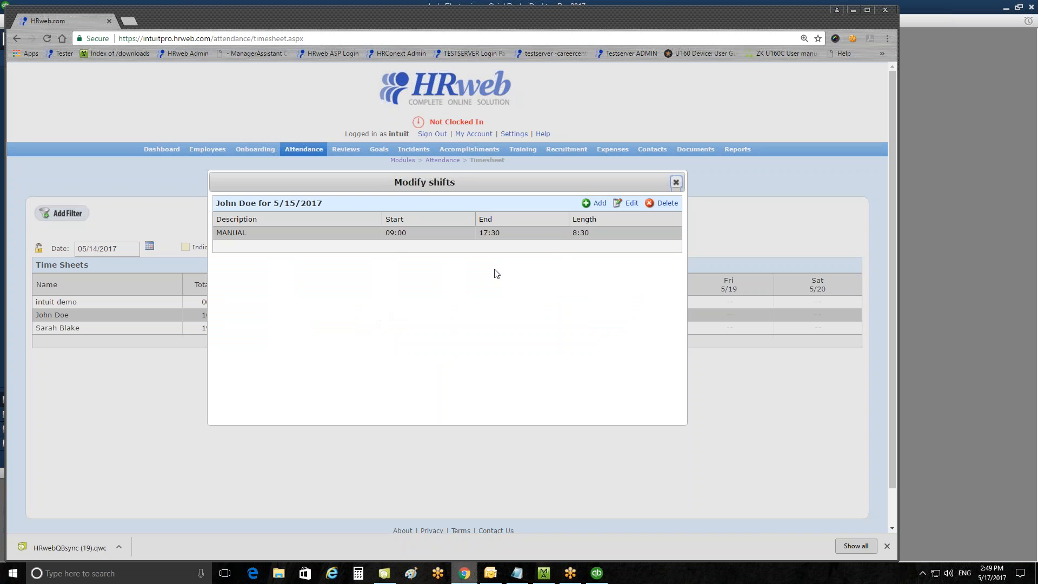
Edit John Doe's 5/15/2017 shift so the shift_out time is 19:00, and save the change.
left_click(676, 182)
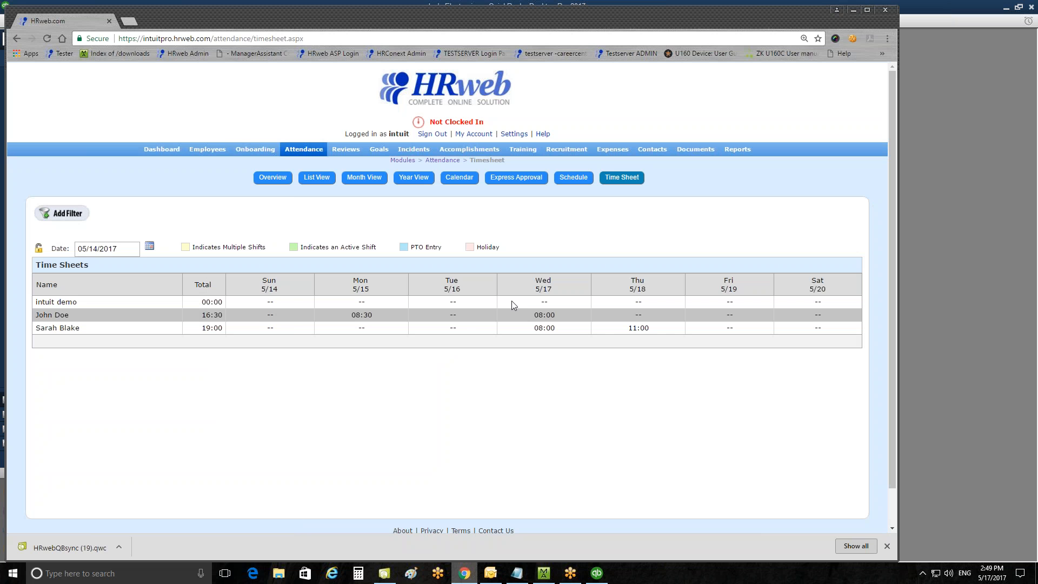
left_click(459, 315)
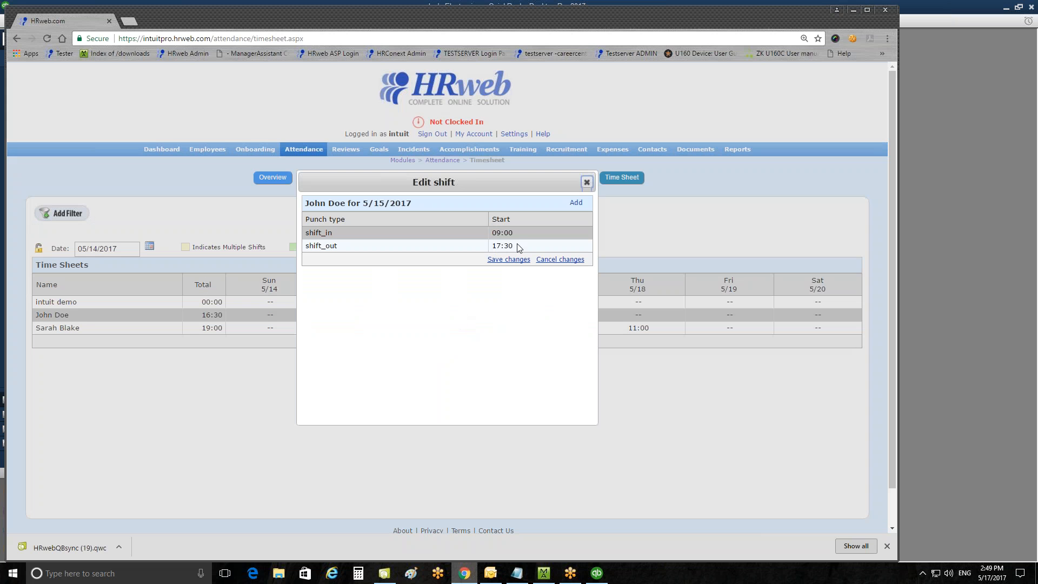
left_click(542, 243)
type("19:00")
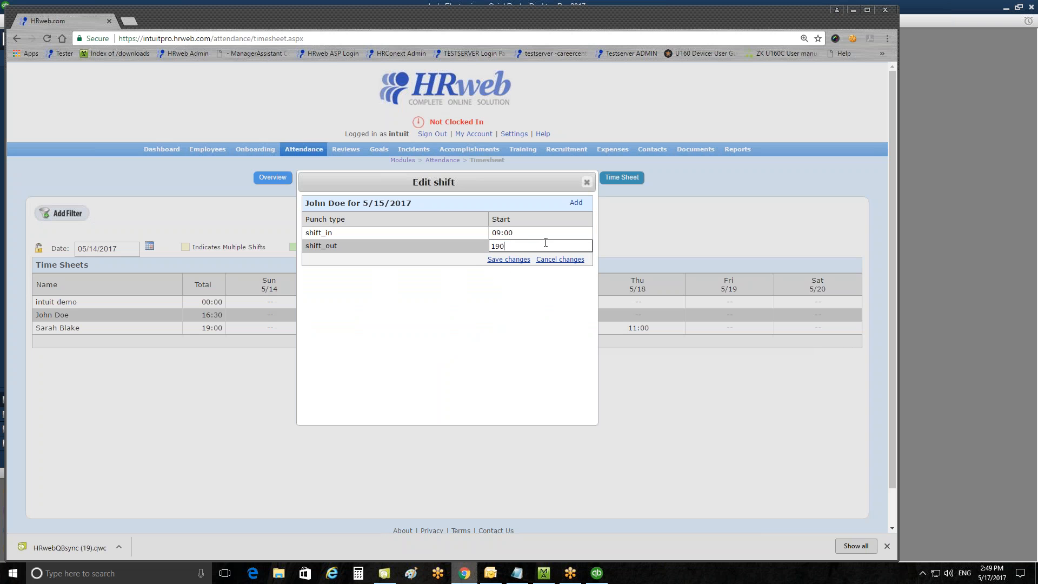
left_click(527, 260)
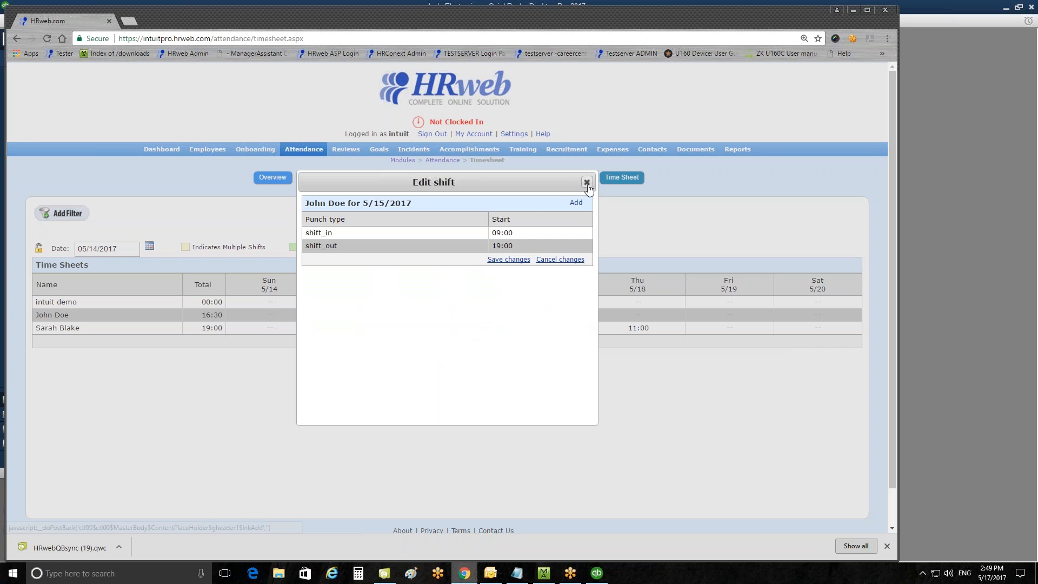
left_click(586, 182)
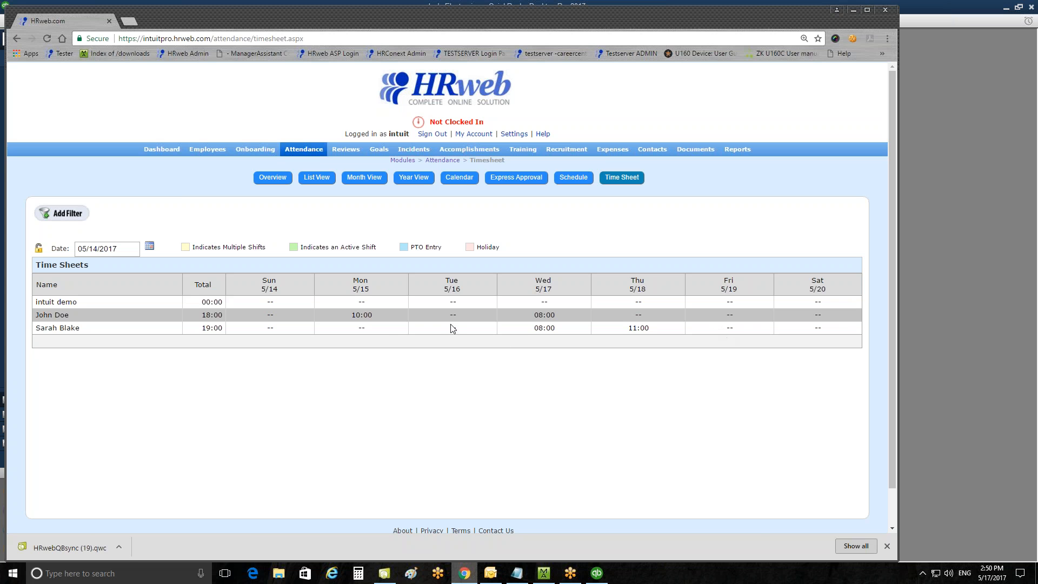
Synchronize the QuickBooks Desktop connection from External Data Synchronization and run the HRweb Sync update in the Web Connector.
left_click(514, 134)
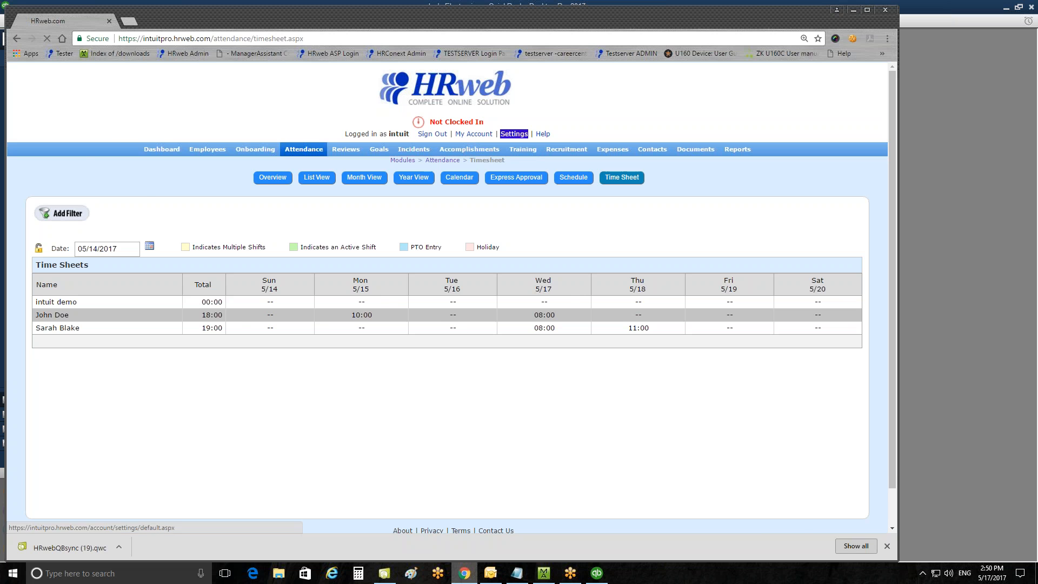
scroll(318, 439, "down", 7)
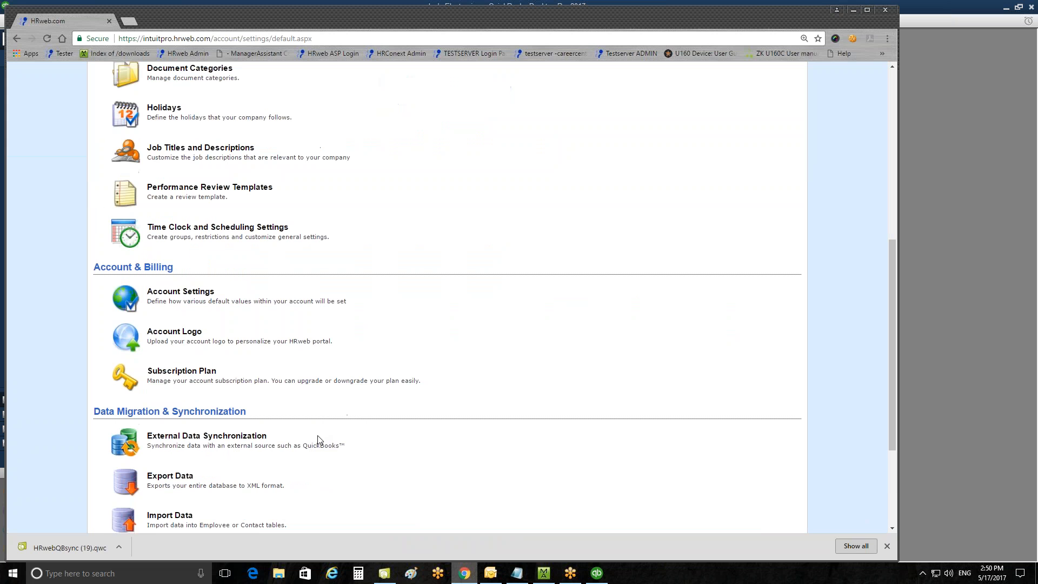
left_click(254, 435)
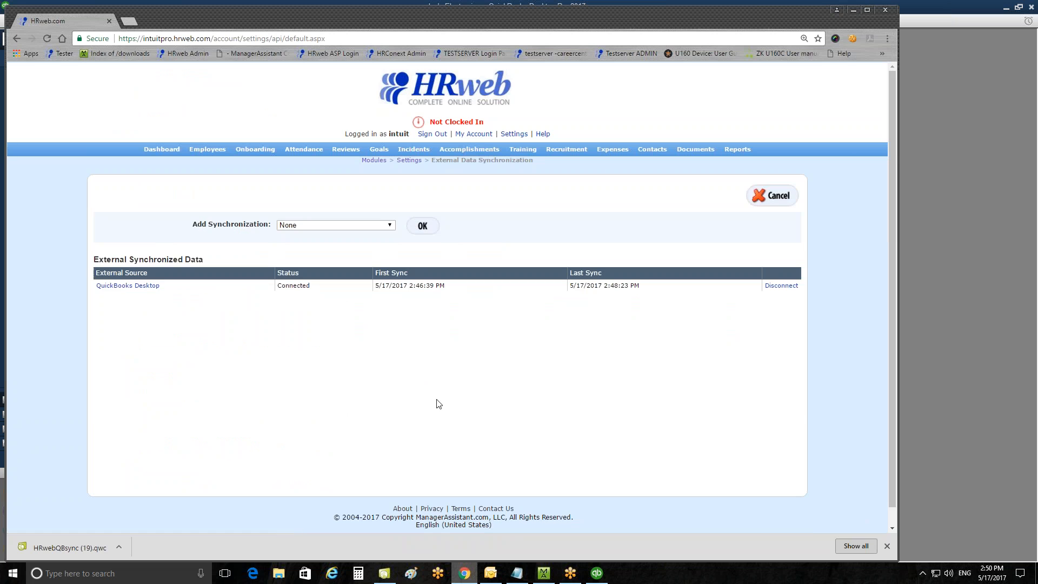
left_click(119, 286)
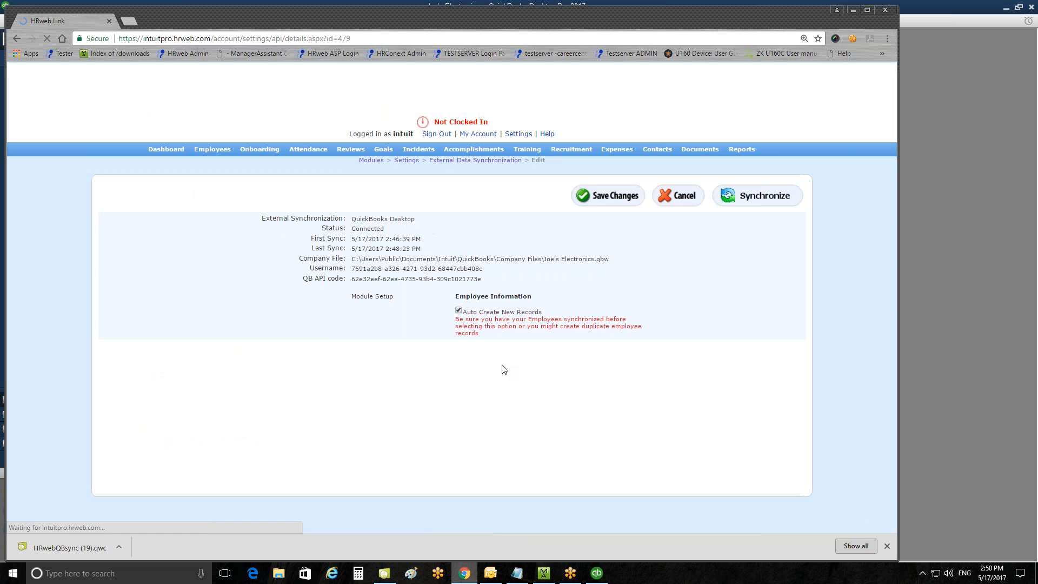
left_click(775, 200)
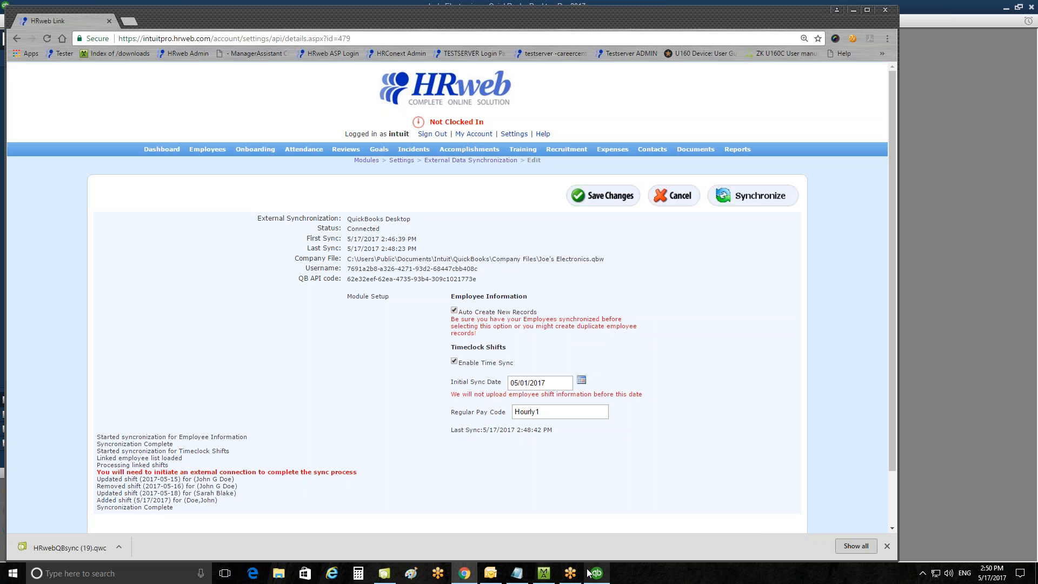
left_click(385, 573)
left_click(569, 145)
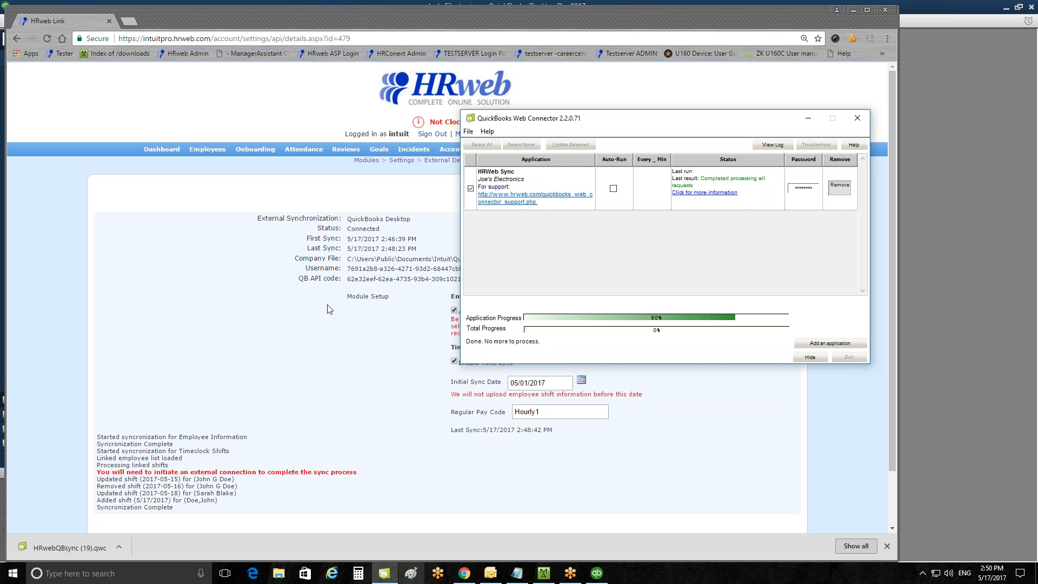
left_click(338, 331)
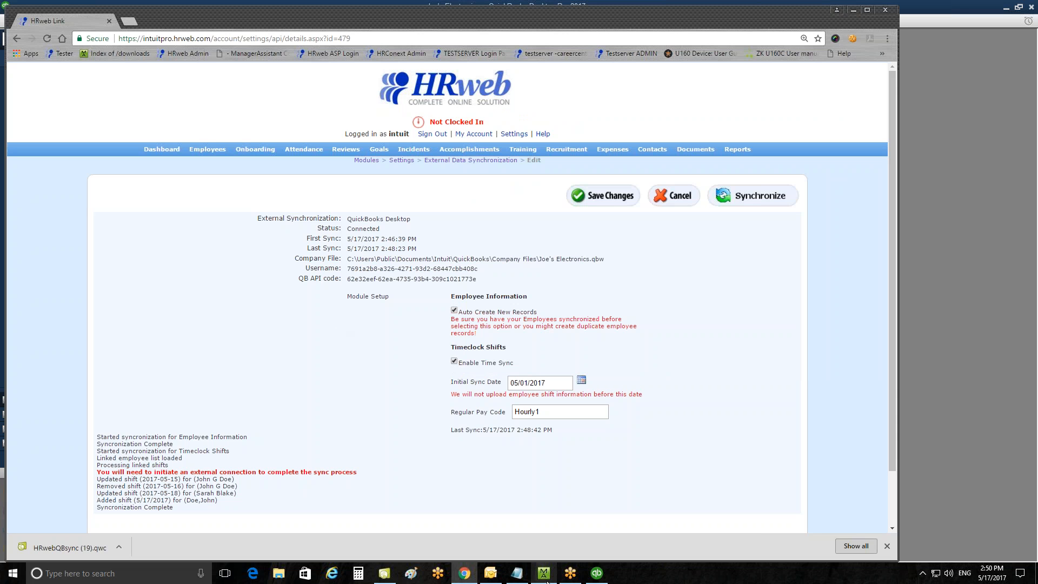
left_click(597, 574)
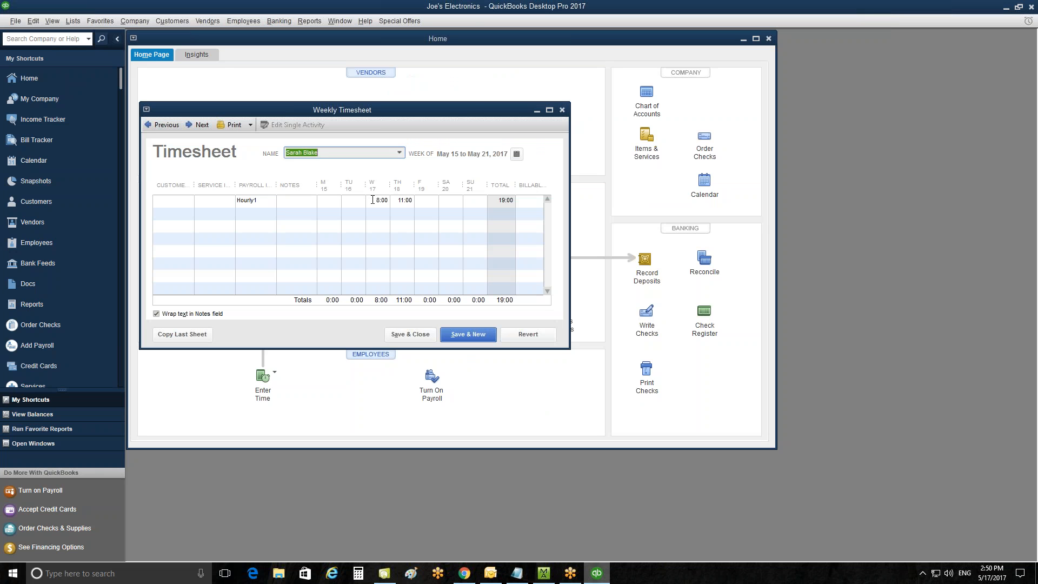
left_click(400, 153)
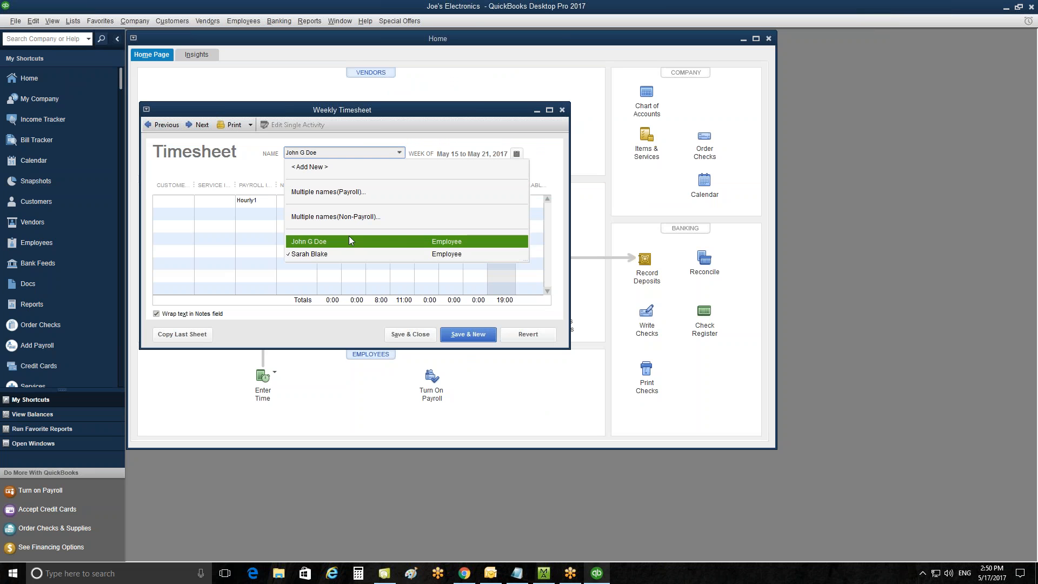
left_click(348, 236)
left_click(399, 153)
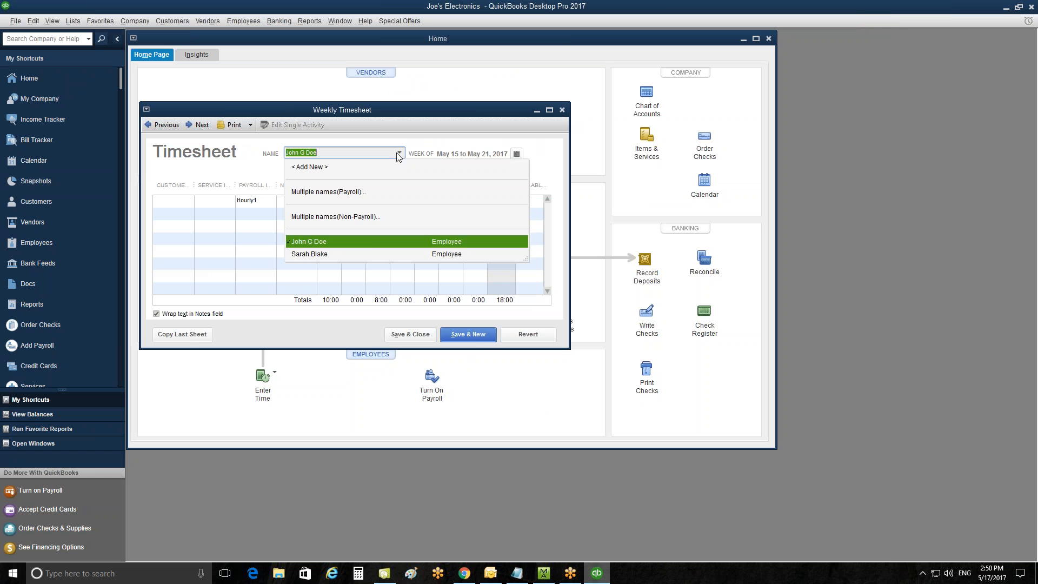
left_click(361, 251)
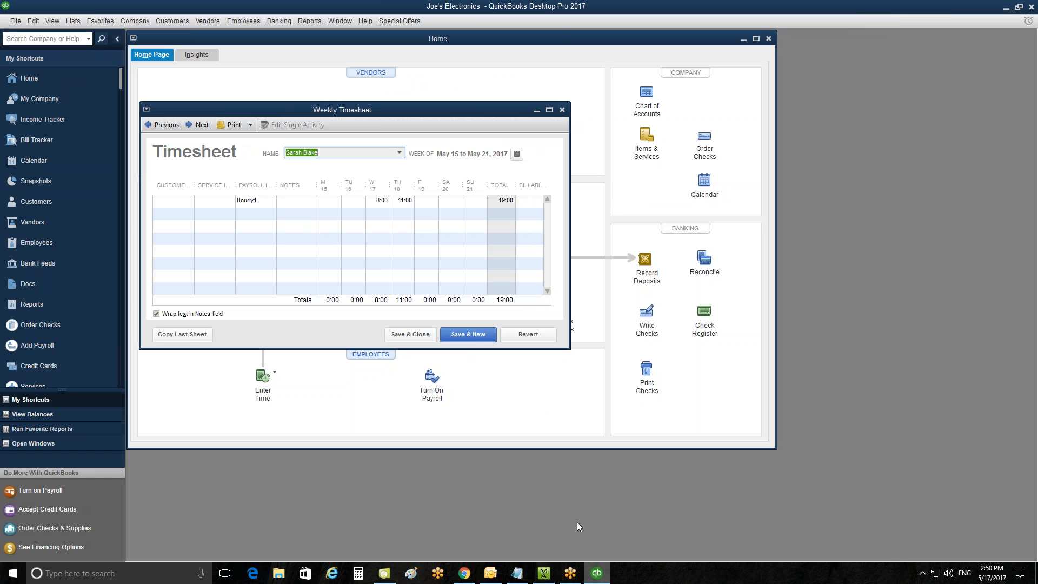
Compare the HRweb time sheet hours with the QuickBooks weekly timesheet, switching between the two windows.
left_click(465, 573)
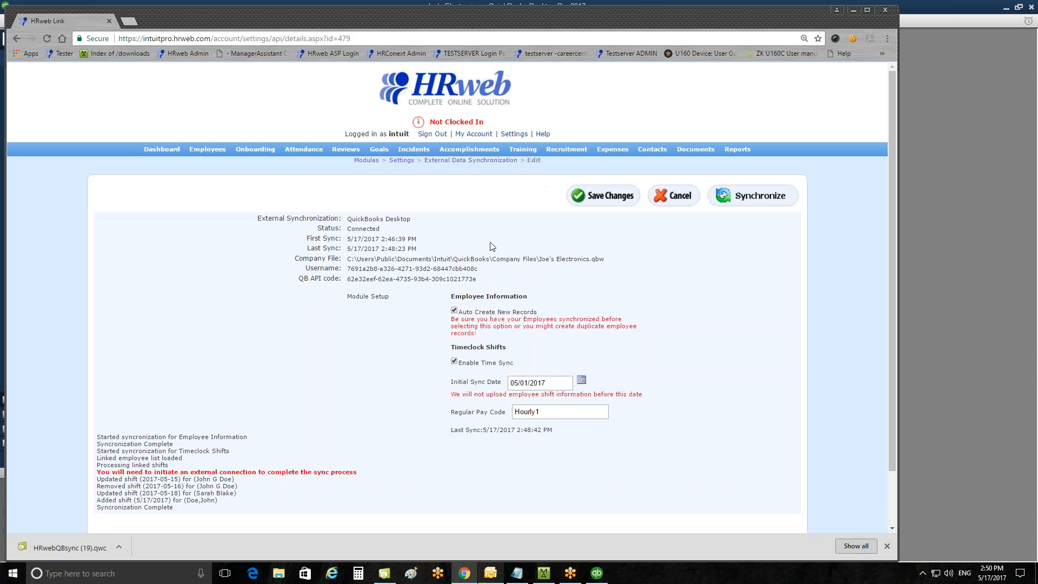
left_click(312, 155)
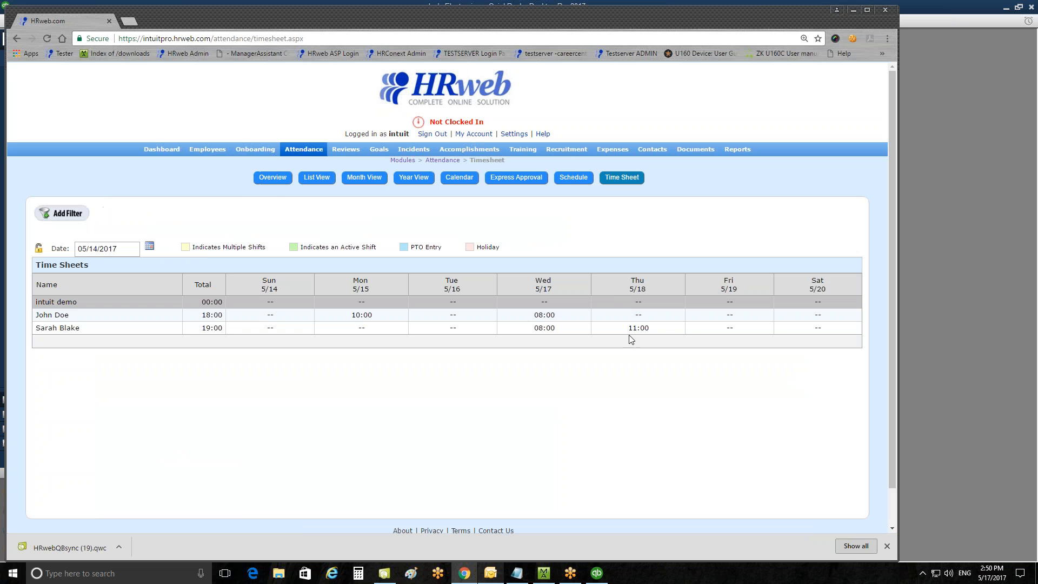
left_click(598, 576)
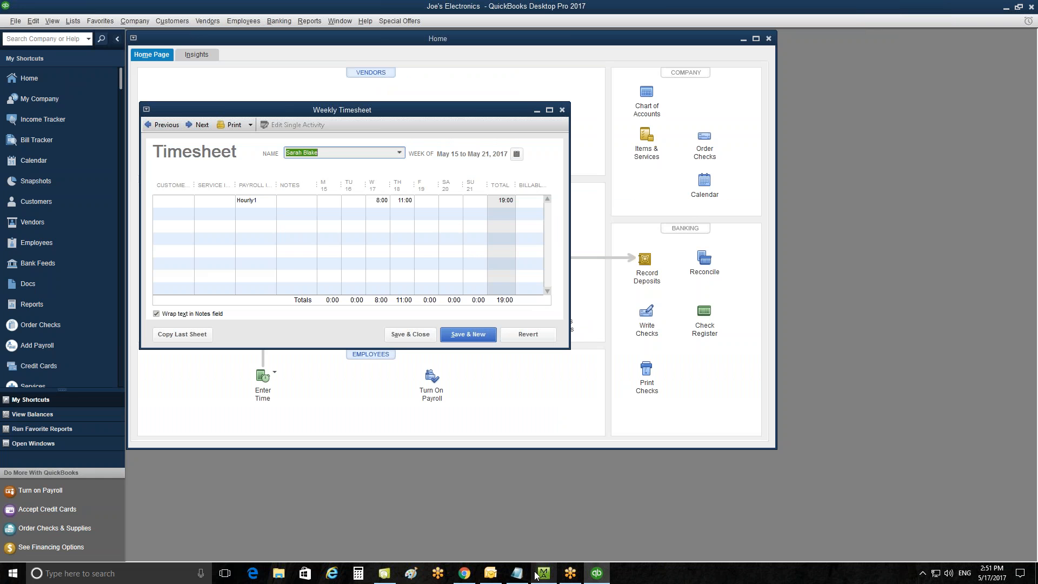
left_click(467, 575)
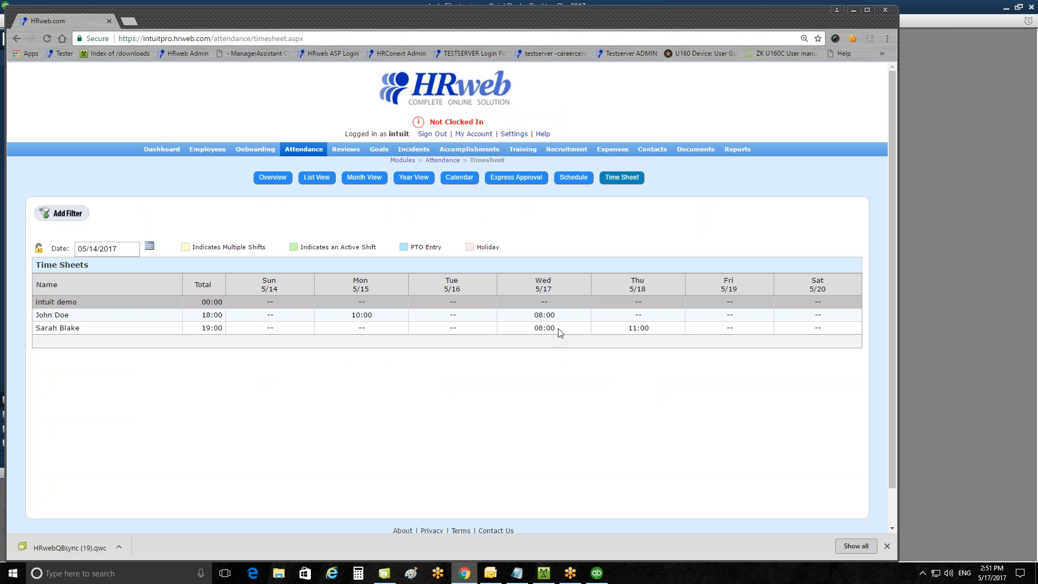
left_click(296, 327)
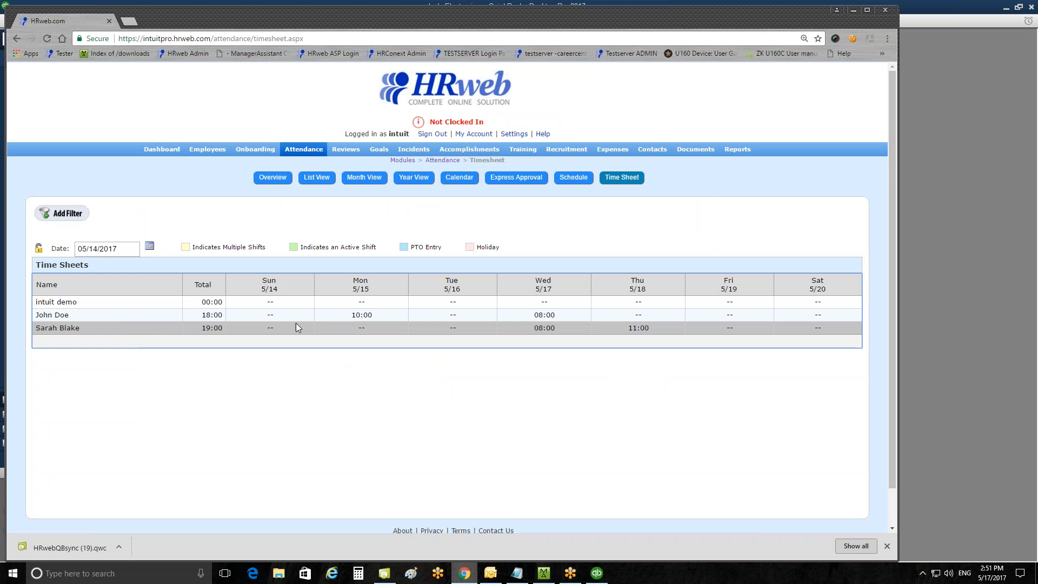
left_click(125, 315)
left_click(127, 328)
left_click(597, 573)
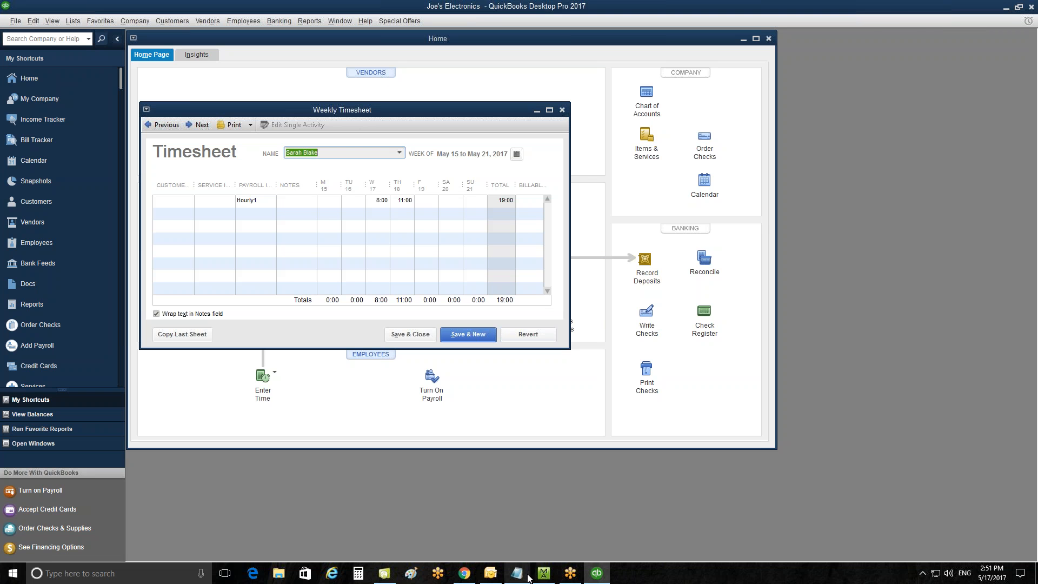
left_click(465, 572)
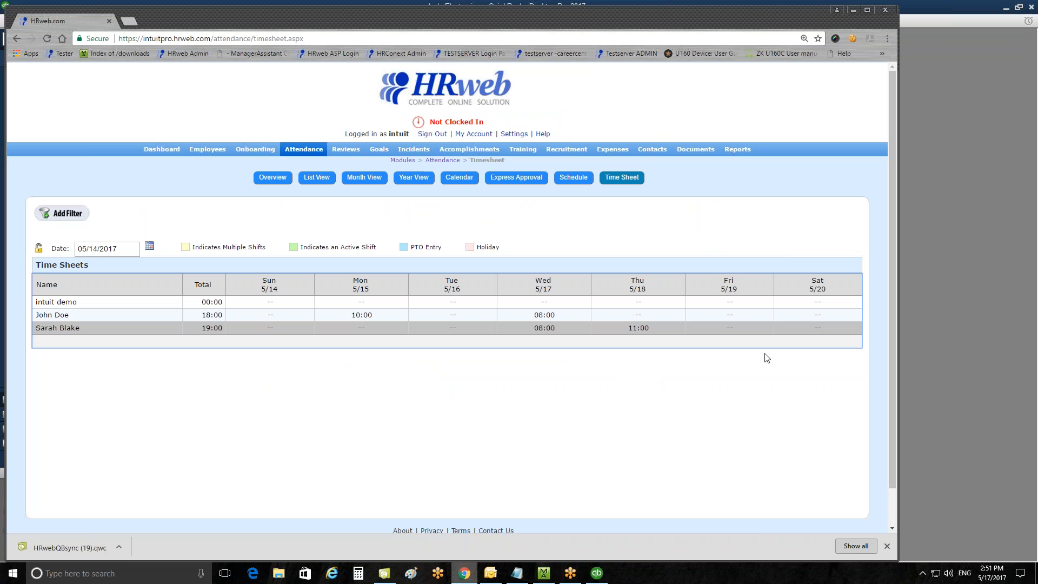